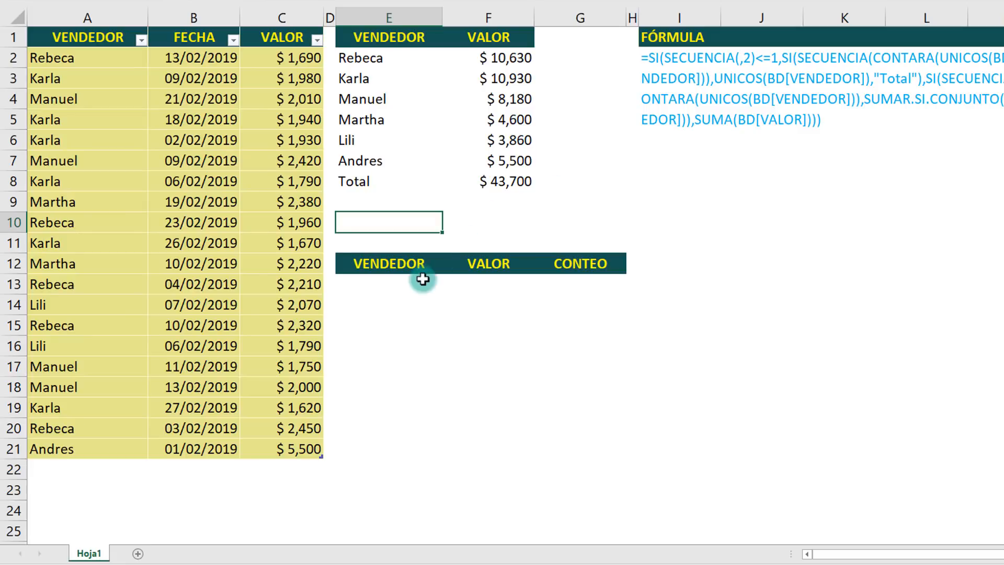
- Start an ELEGIR formula in E13, under the lower VENDEDOR header, with index 2 and "Hola" as the first value
left_click(318, 321)
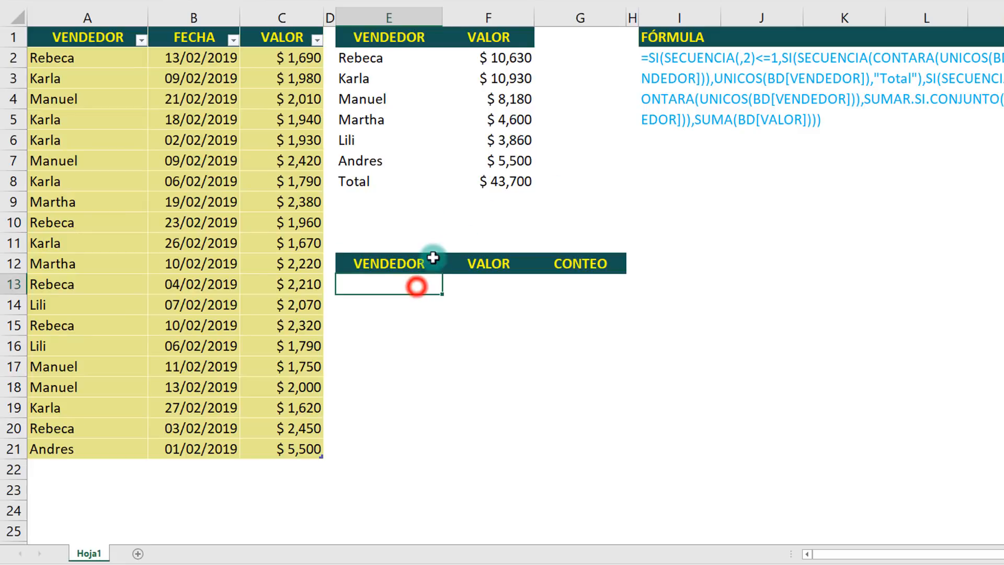
type("=ele")
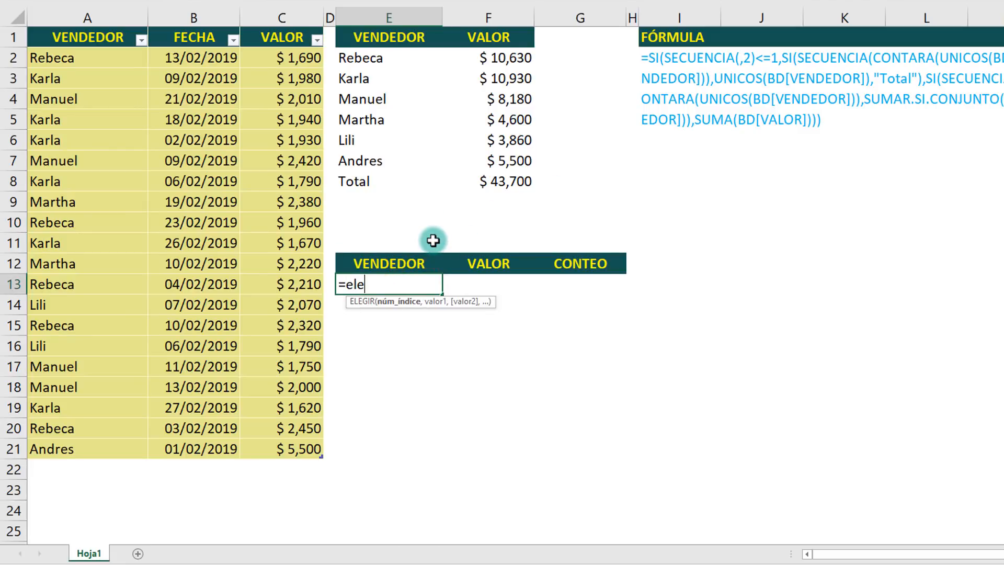
key("Tab")
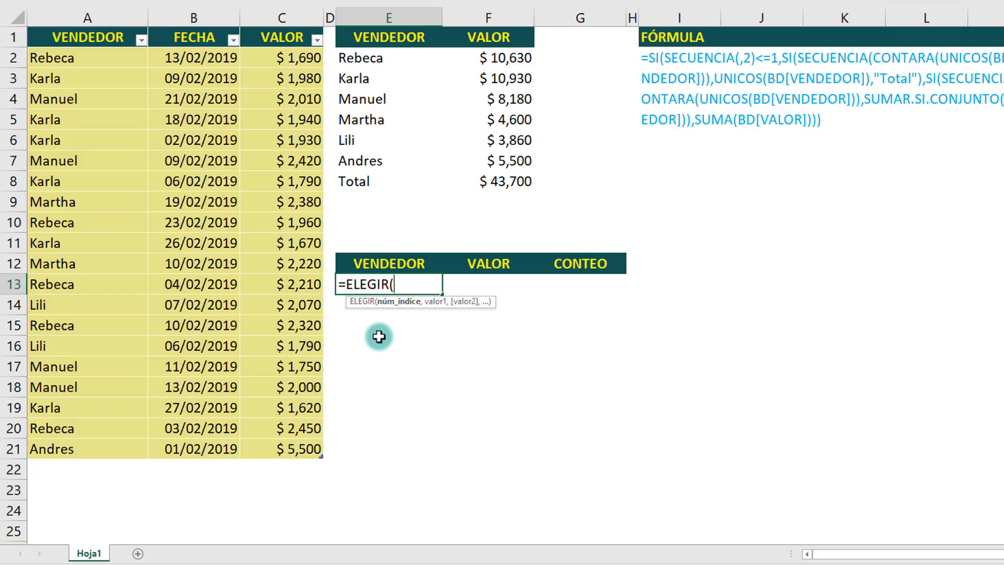
type("2,")
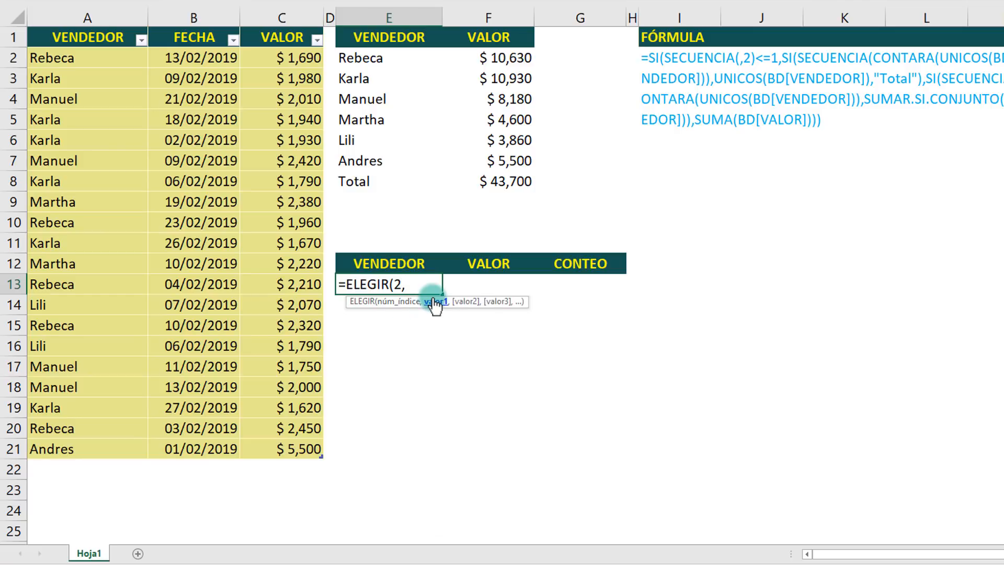
type("\"")
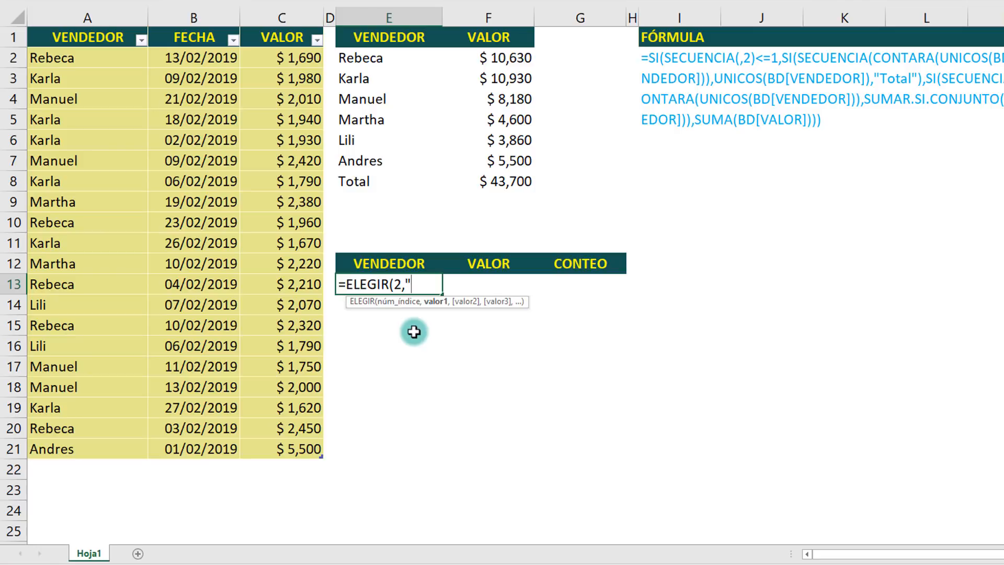
type("Hola\",")
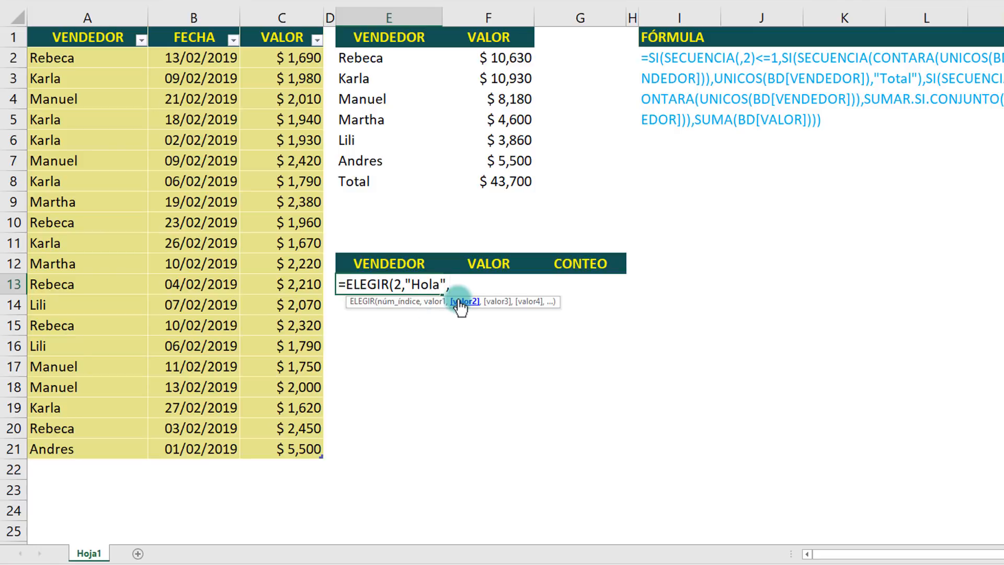
- Add "Mundo" and "Como estás" as ELEGIR's second and third values, then enter the formula, keeping cell E13 selected
type("\"mundo")
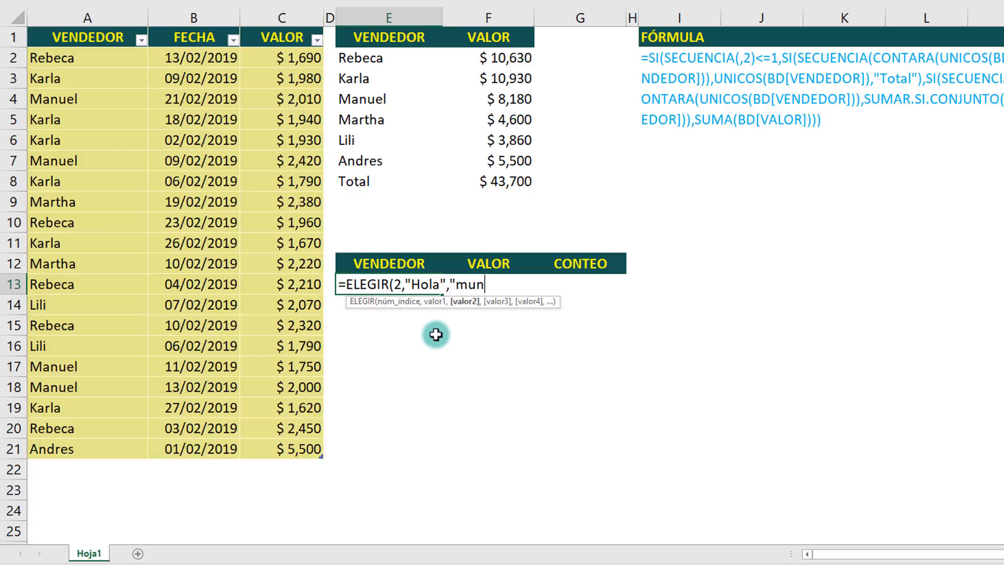
key("BackSpace")
key("BackSpace")
key("BackSpace")
key("BackSpace")
type("Mundo\",\"")
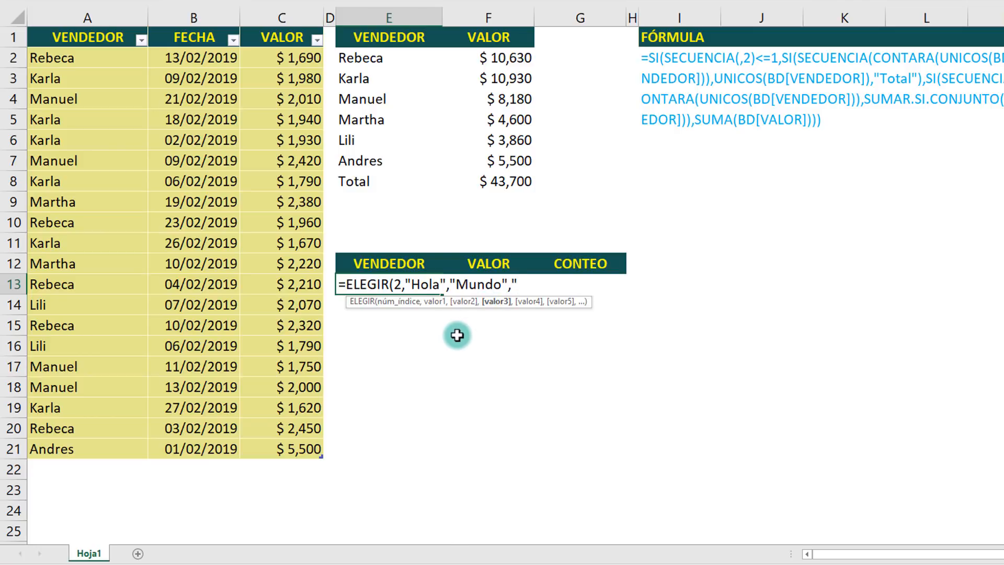
type("Como estás\")")
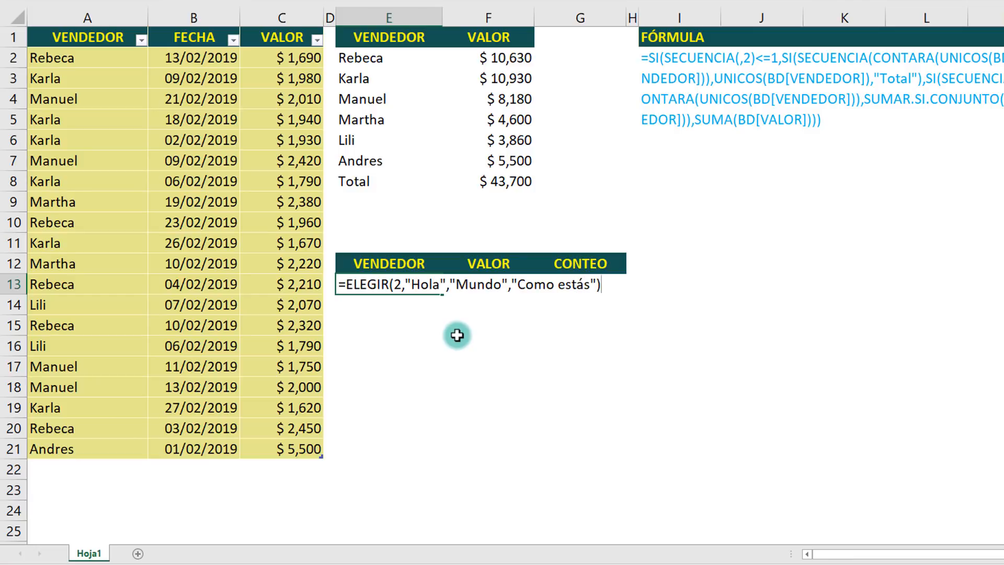
left_click(400, 284)
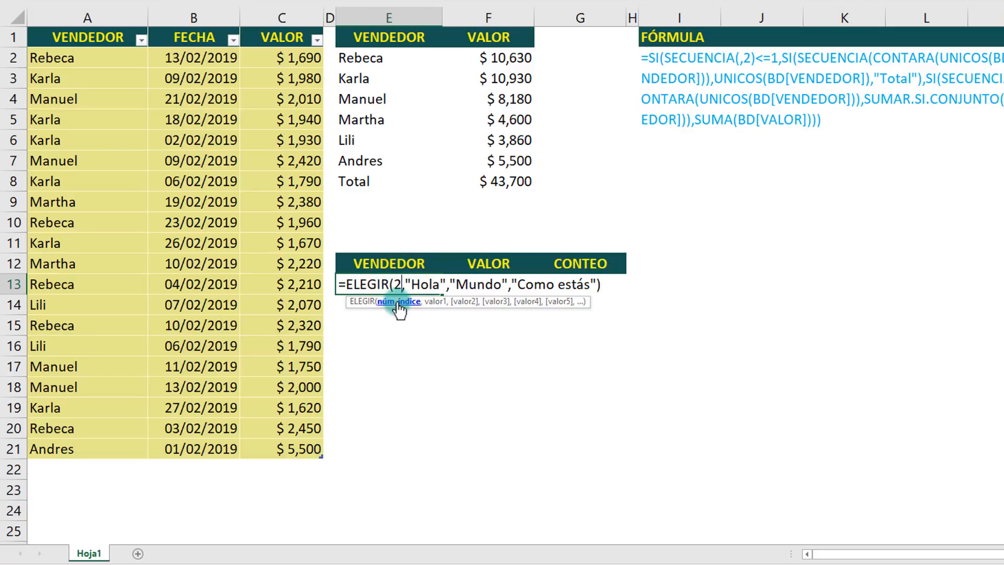
left_click(463, 301)
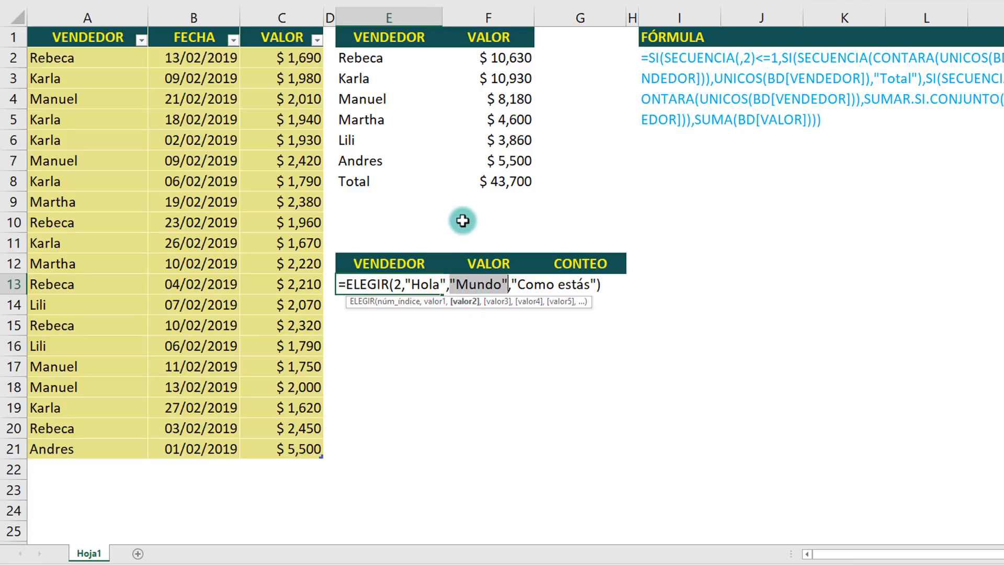
key("ctrl+Return")
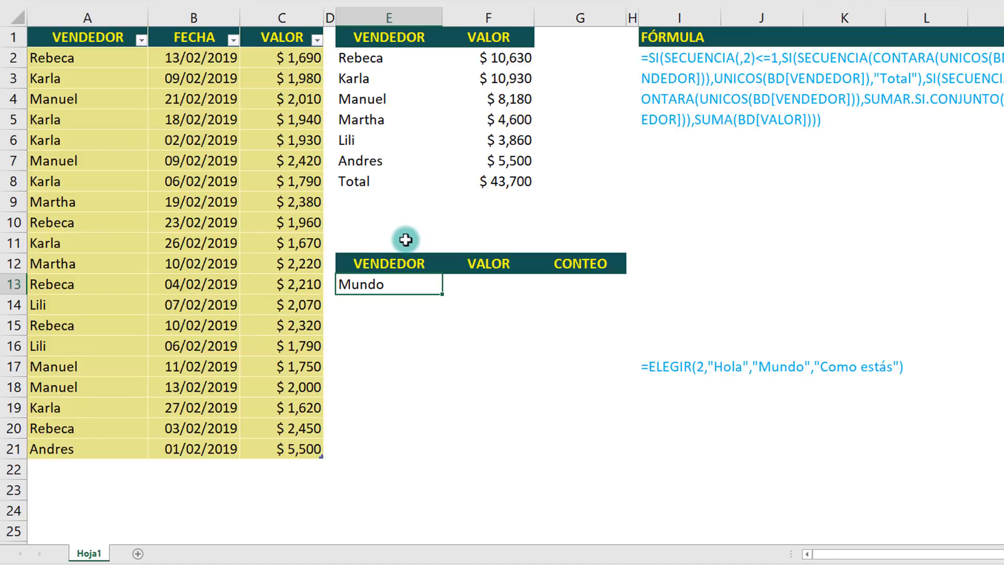
- Replace the index number in E13's ELEGIR formula with SECUENCIA(,3) and enter the formula
key("F2")
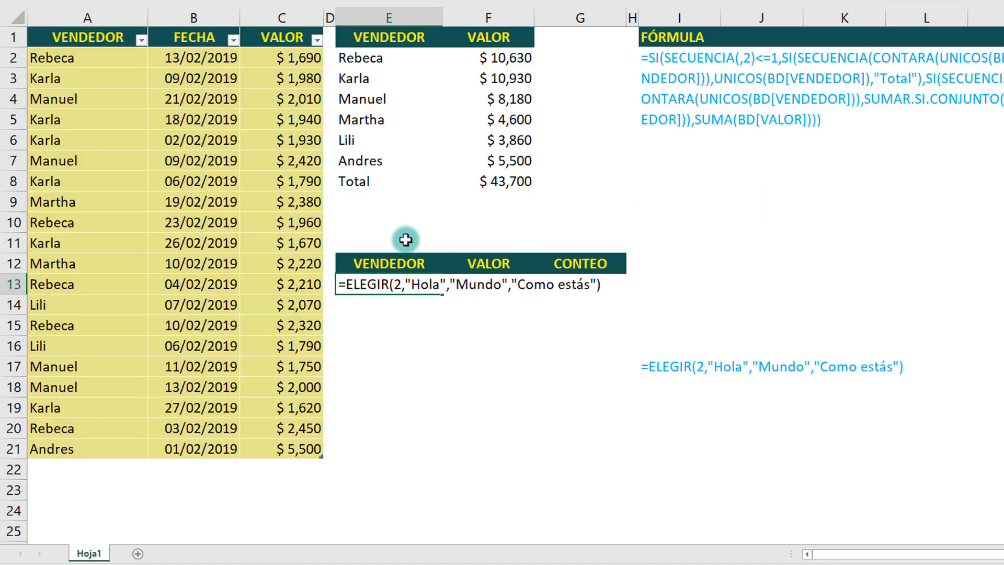
left_click(396, 284)
left_click_drag(403, 284, 394, 284)
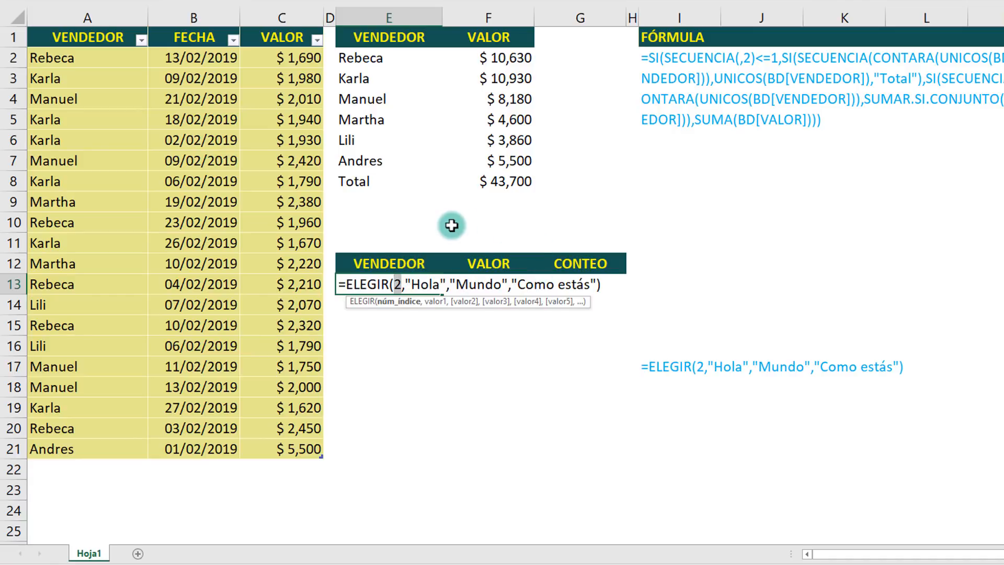
type("secu")
key("Tab")
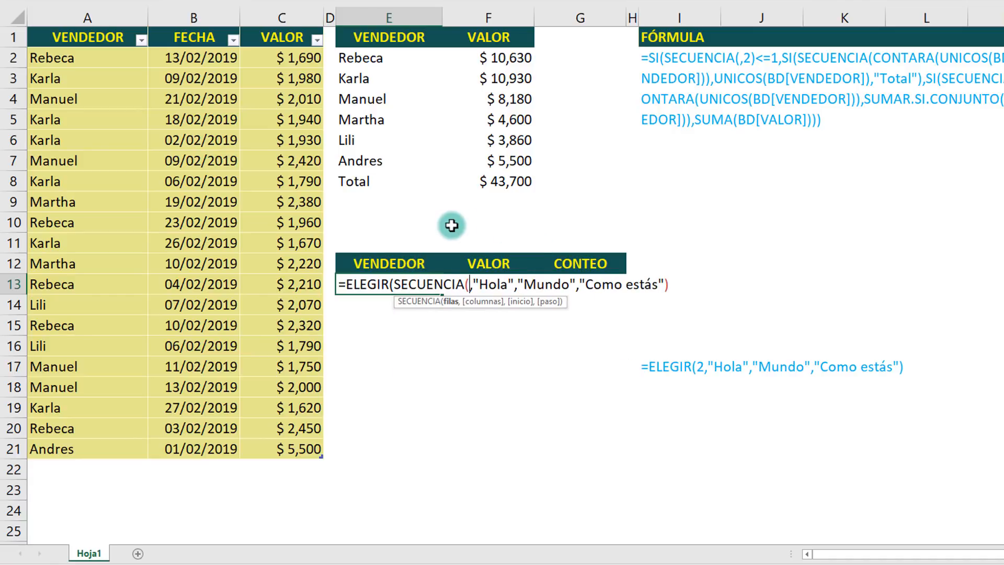
type(",3")
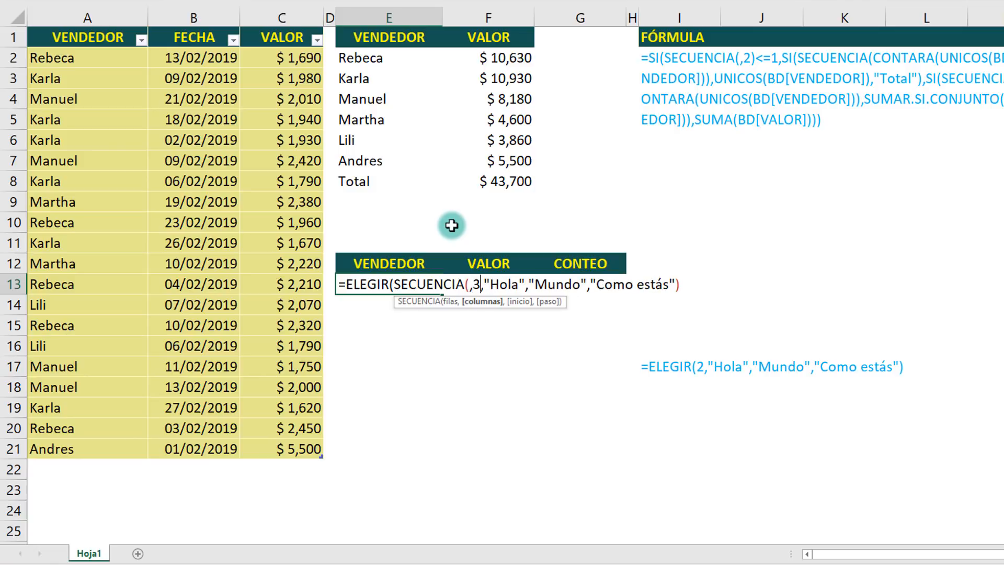
type(")")
key("ctrl+Return")
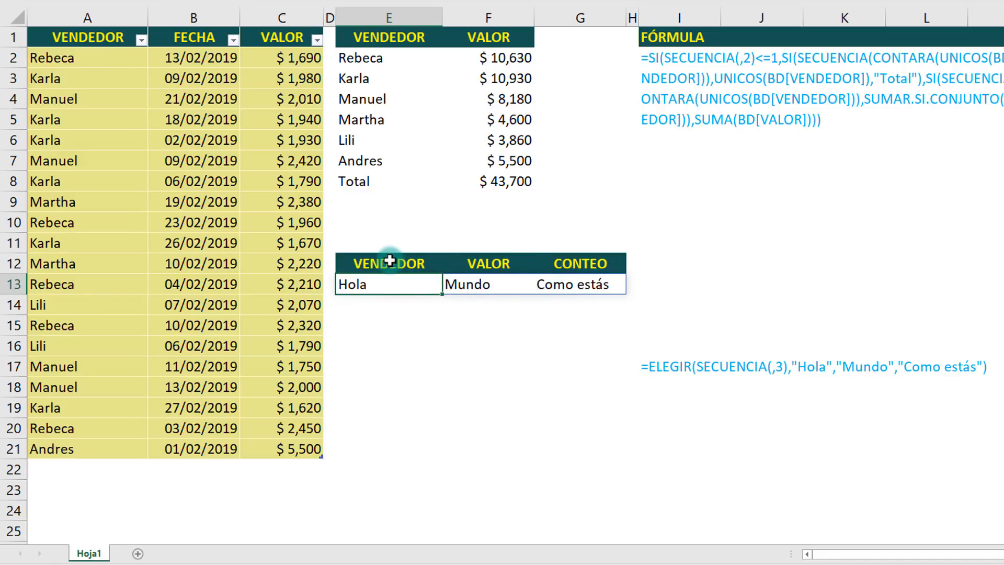
- Replace the "Hola" value in E13's formula with an SI function whose logical test opens with SECUENCIA
key("F2")
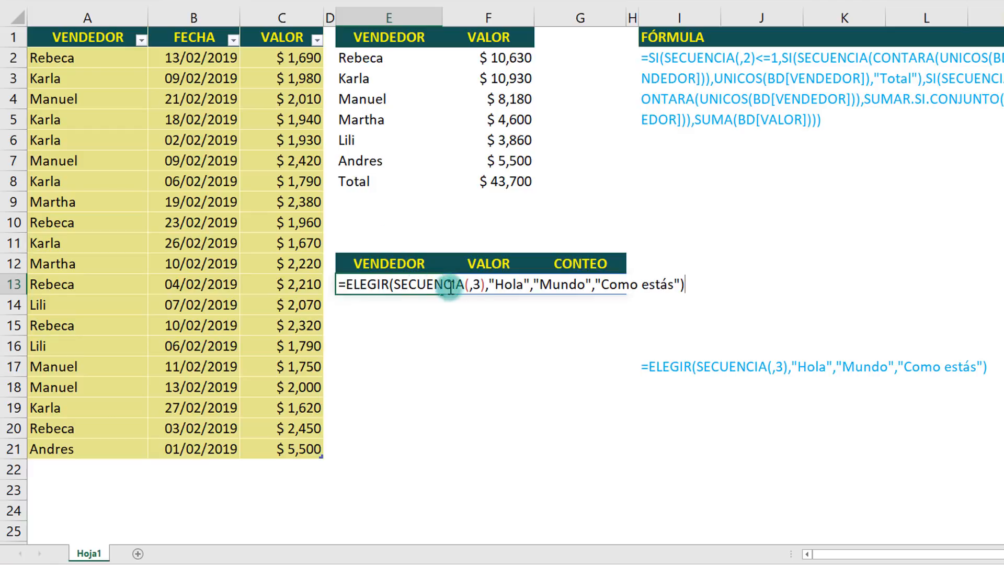
left_click(490, 285)
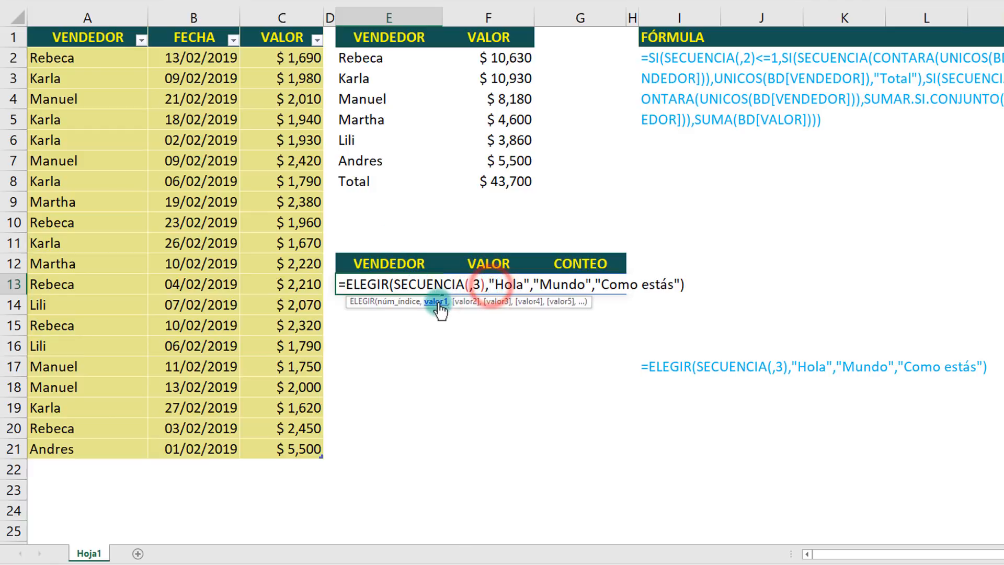
double_click(501, 284)
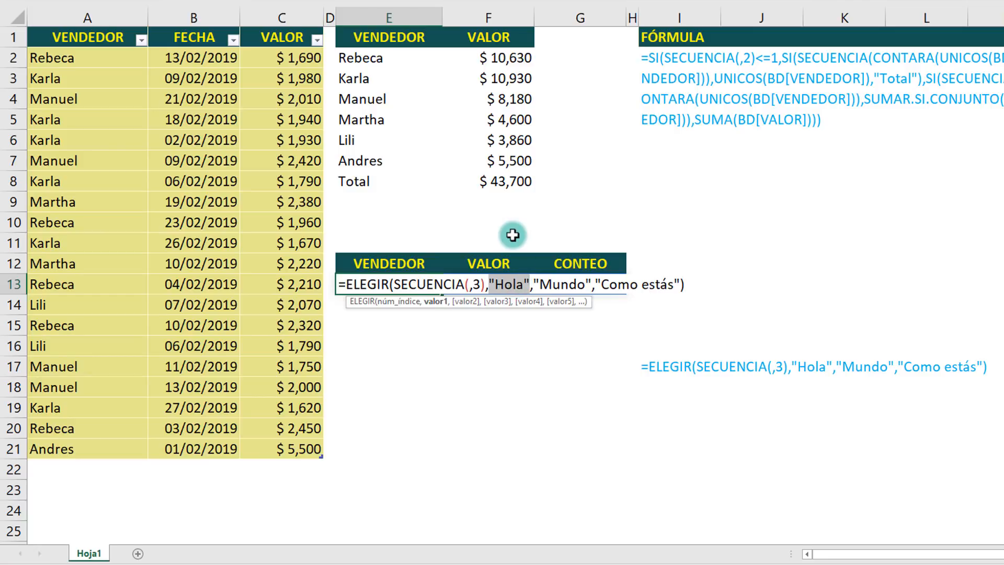
type("SI(")
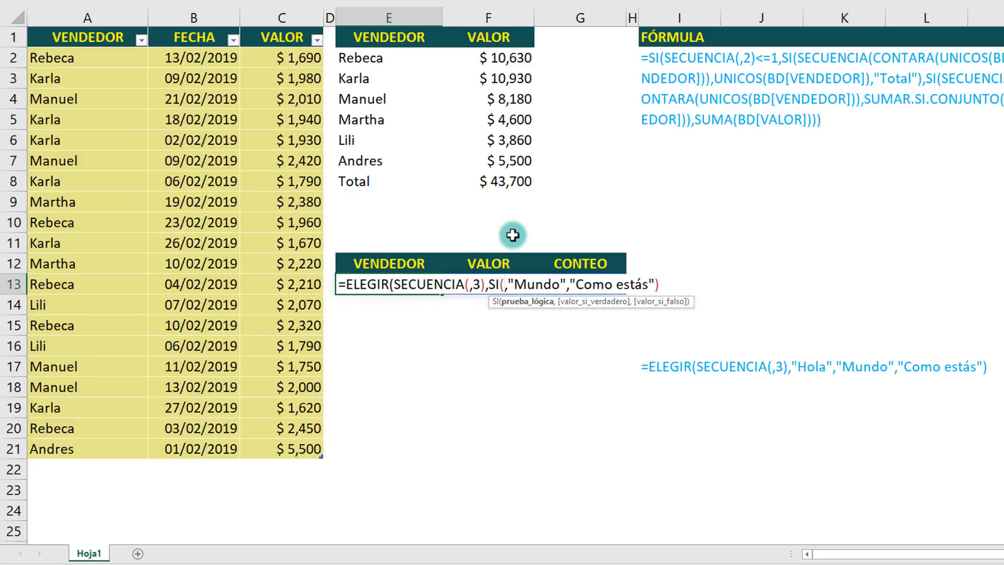
type("secu")
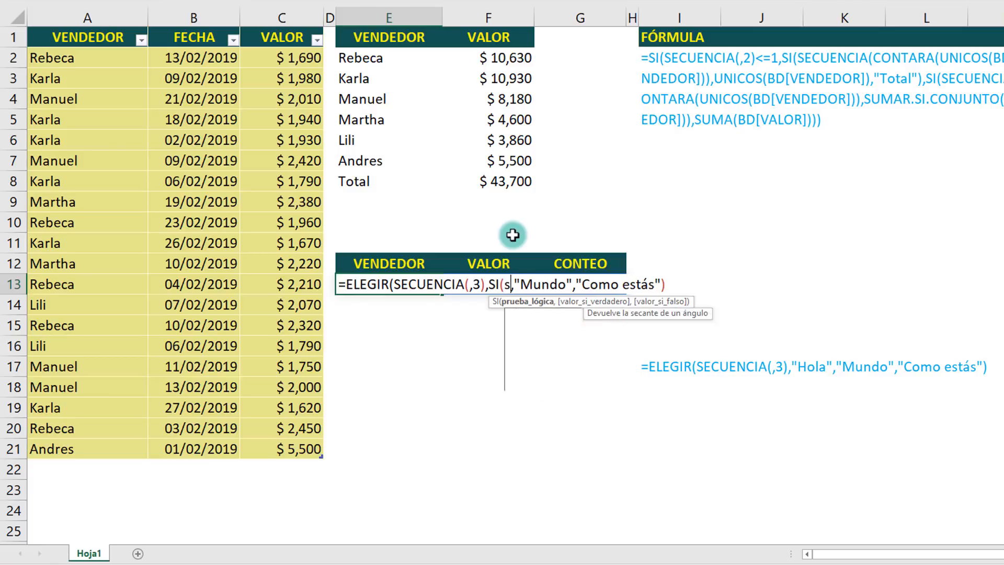
key("Tab")
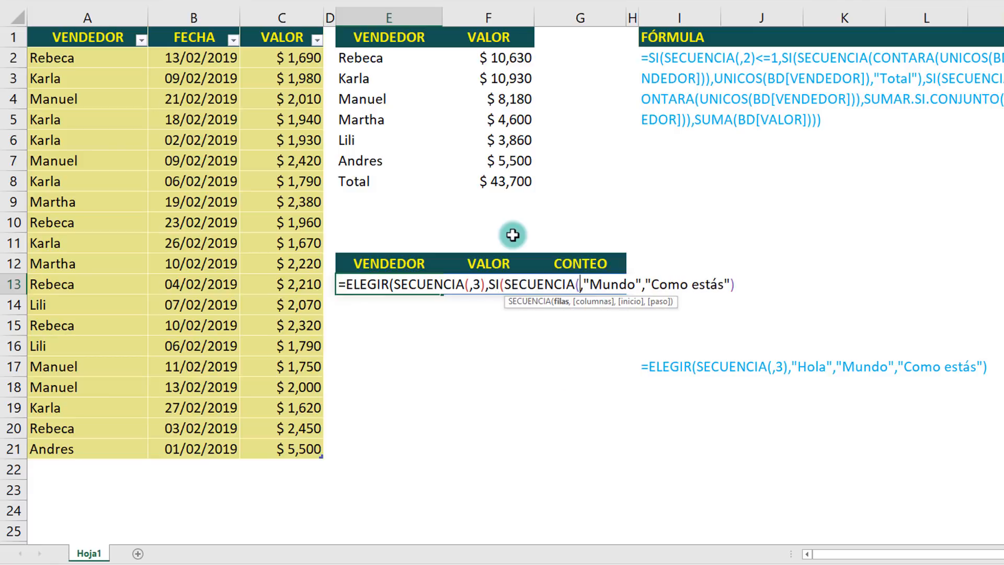
- Set the nested SECUENCIA's rows argument to CONTARA(UNICOS(BD[VENDEDOR])), referencing the table's VENDEDOR column
type("cont")
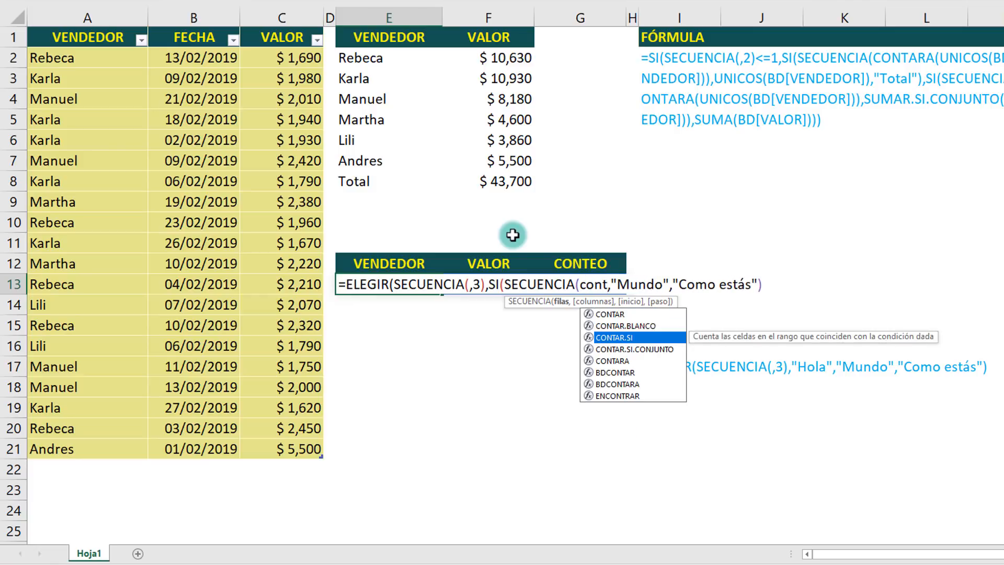
type("ara")
key("Tab")
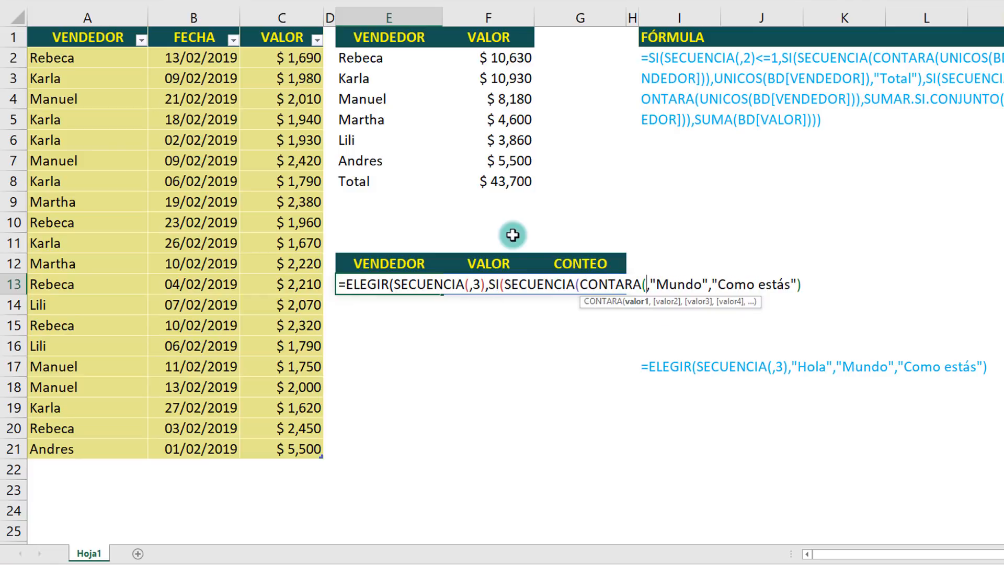
type("uni")
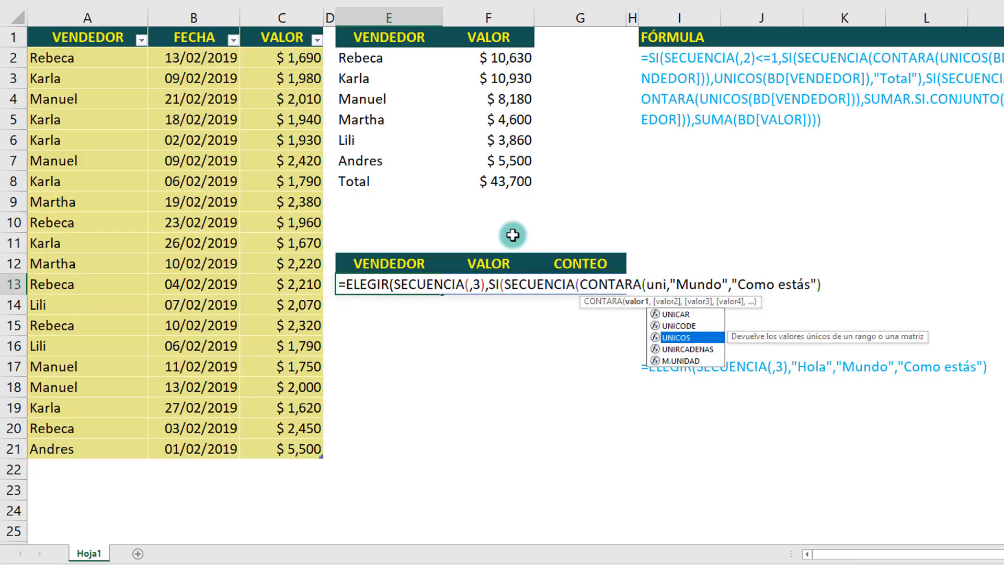
key("Tab")
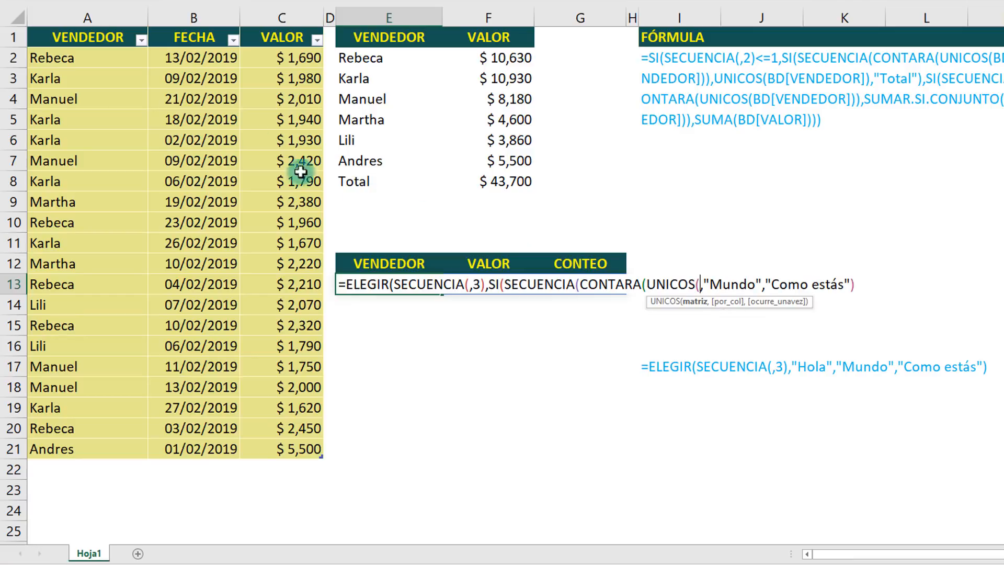
left_click(120, 35)
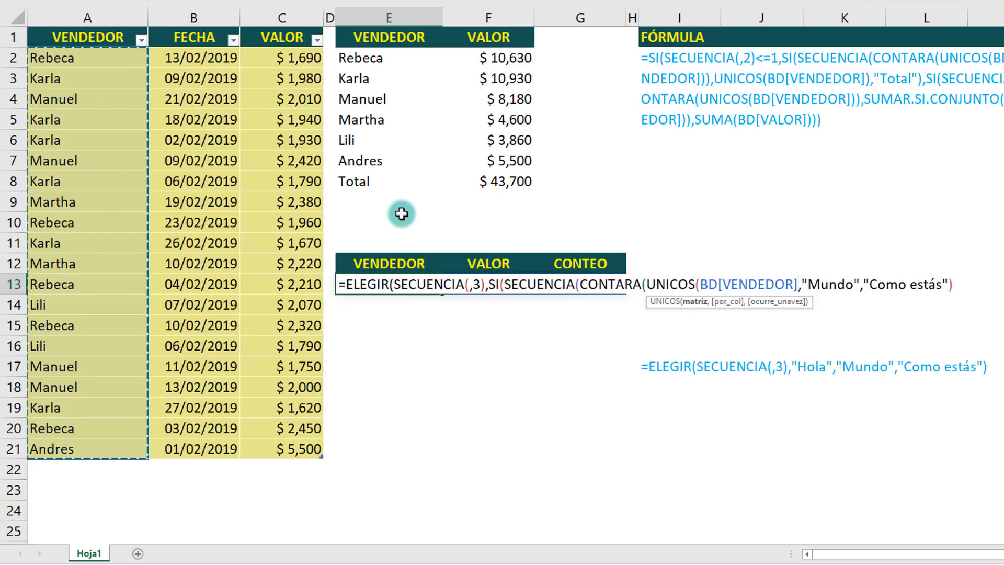
type("))")
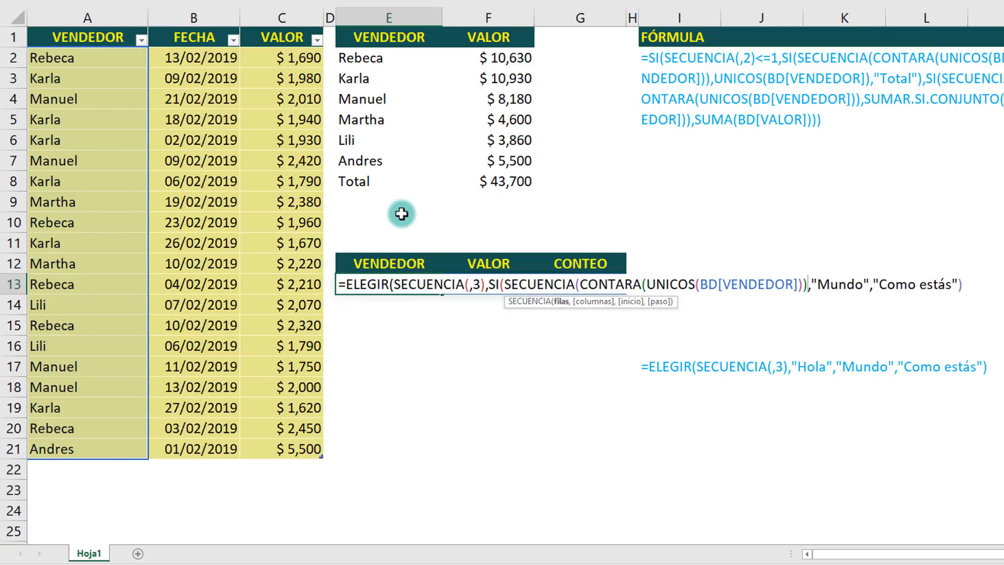
- Add a <= comparison to the SI test, using a copy of CONTARA(UNICOS(BD[VENDEDOR])) as its right-hand side
type("<=")
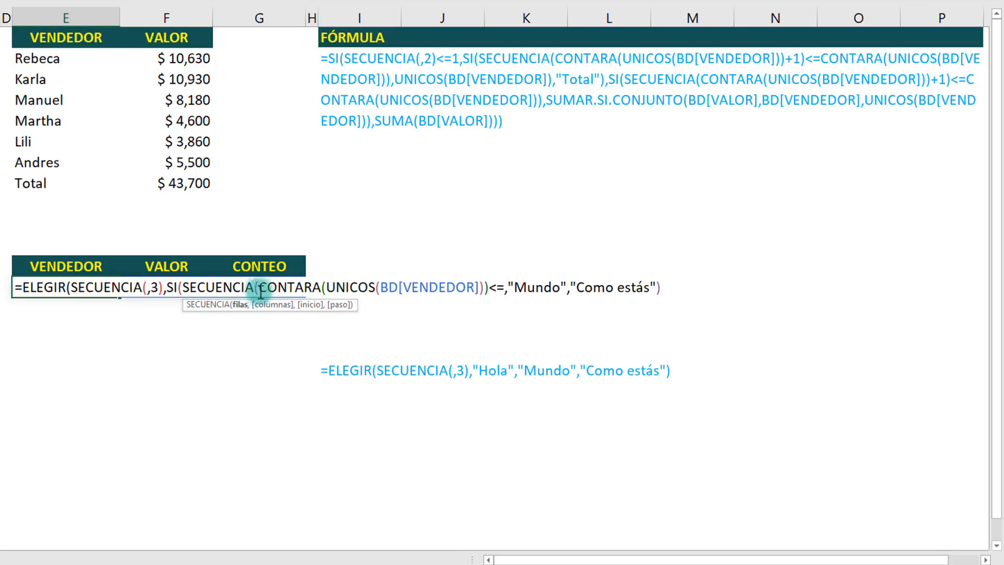
left_click_drag(260, 289, 489, 287)
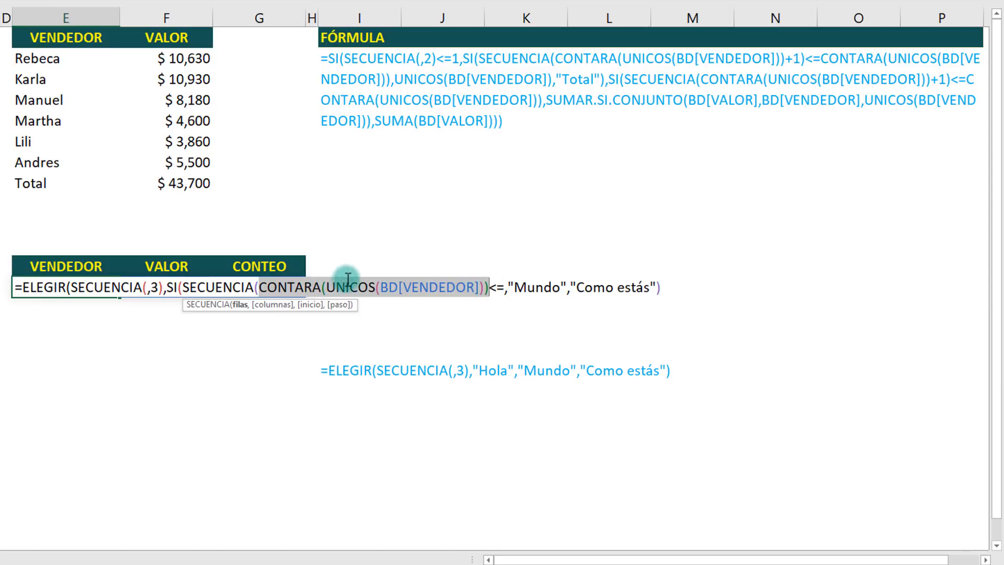
key("ctrl+c")
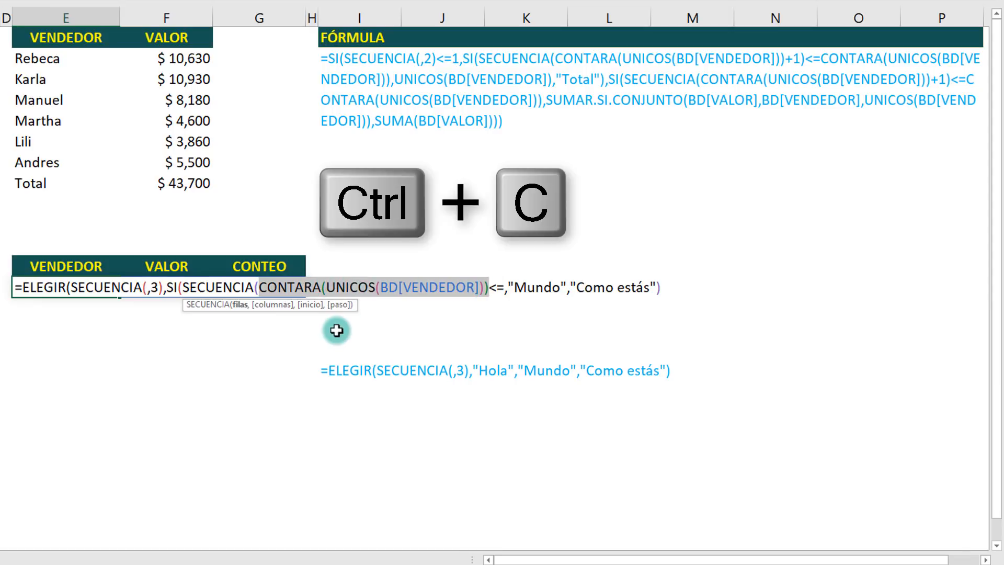
left_click(506, 287)
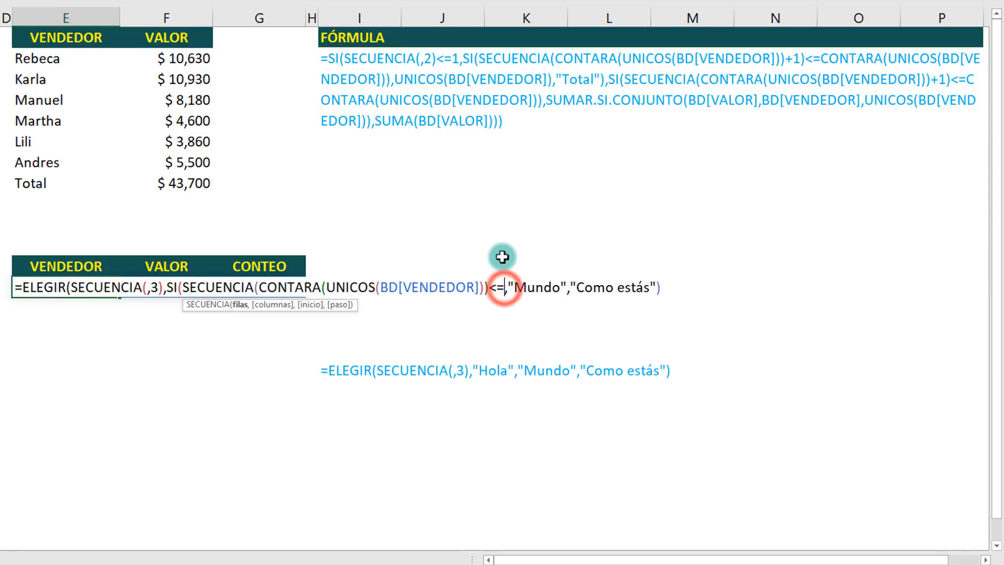
key("ctrl+v")
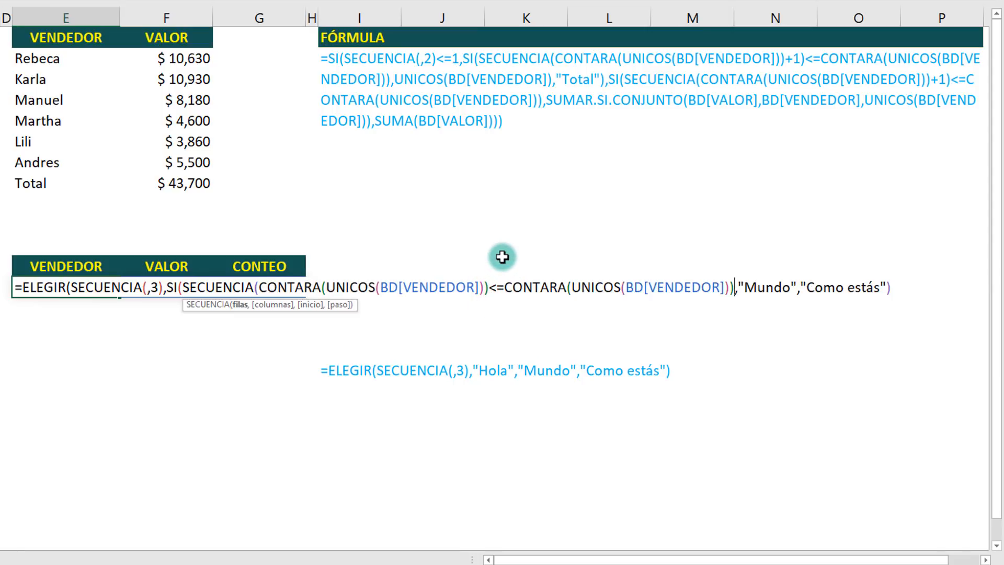
- Add +1 to the row count inside the SI test's SECUENCIA and close that function before the <= comparison
left_click(489, 283)
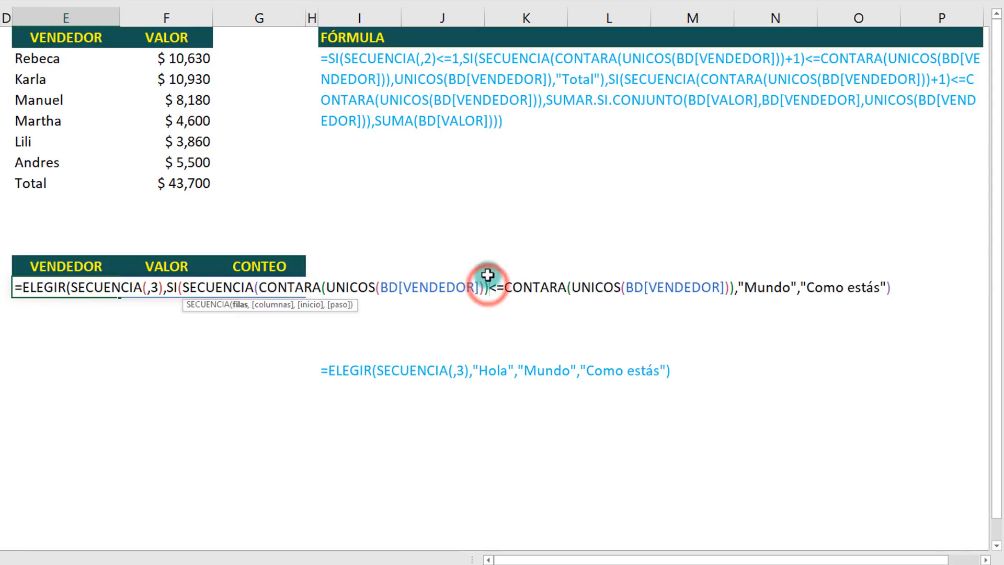
type("+1")
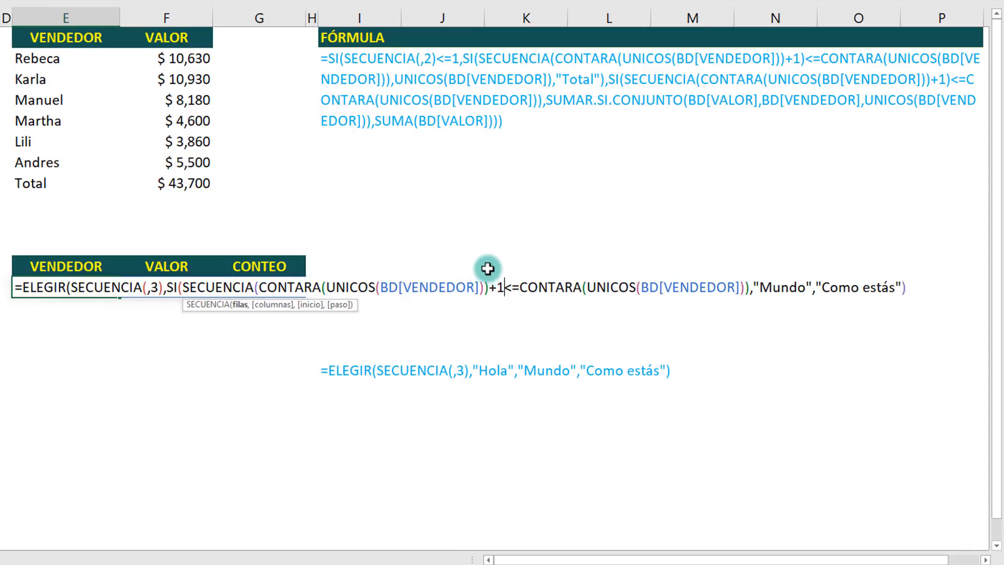
type(")")
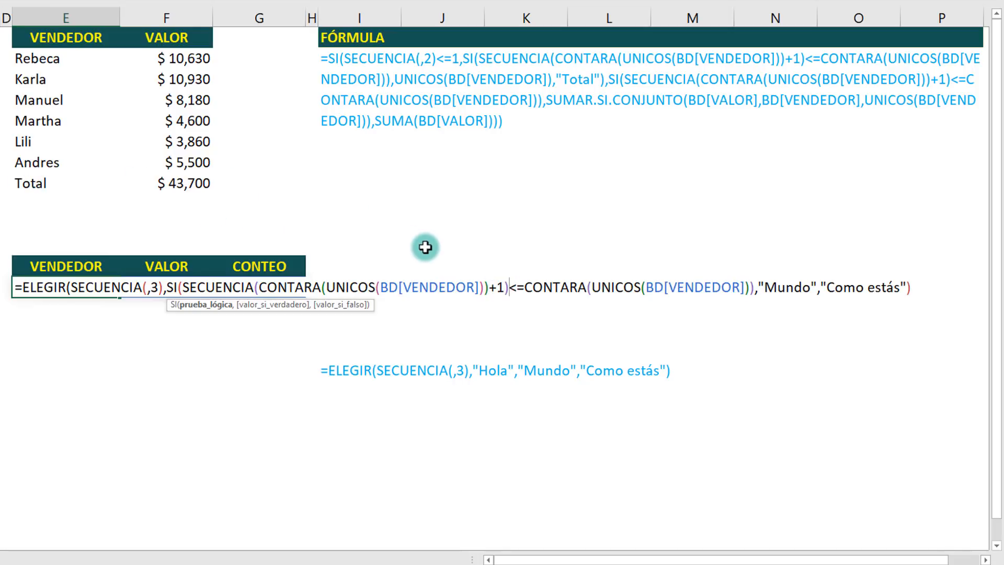
- Evaluate the SI function's logical test within E13's formula to preview its array, and restore the original expression
left_click(215, 305)
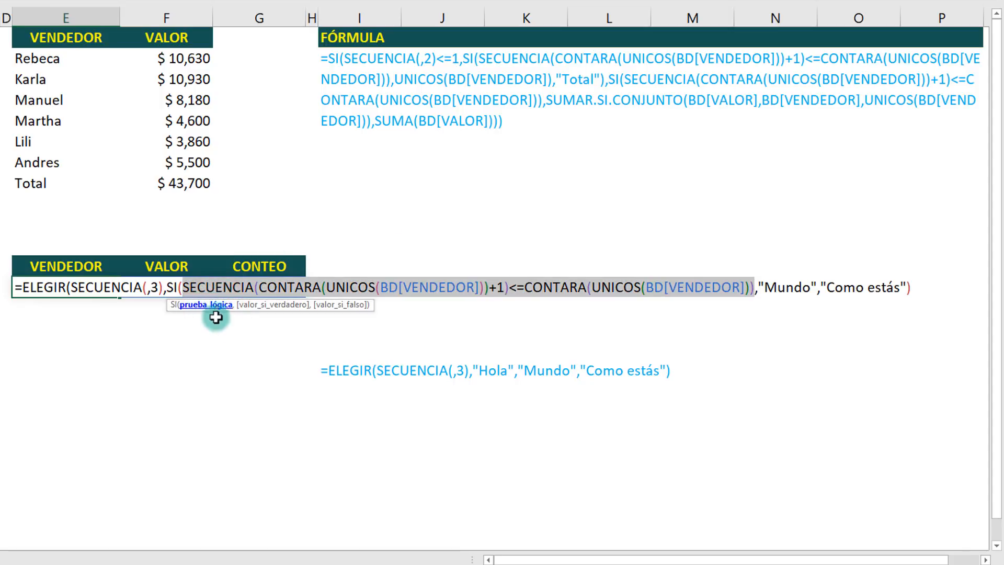
key("F9")
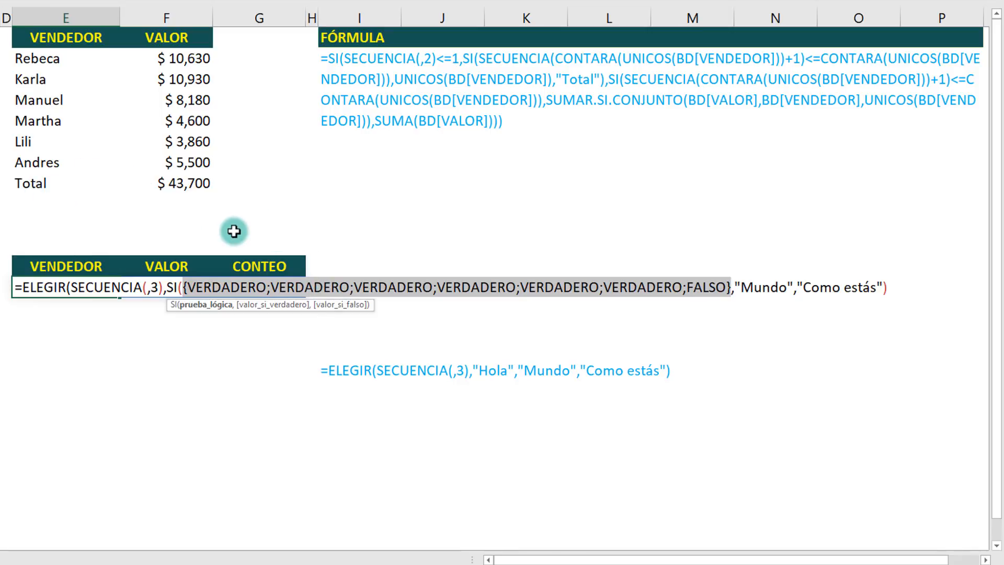
key("ctrl+z")
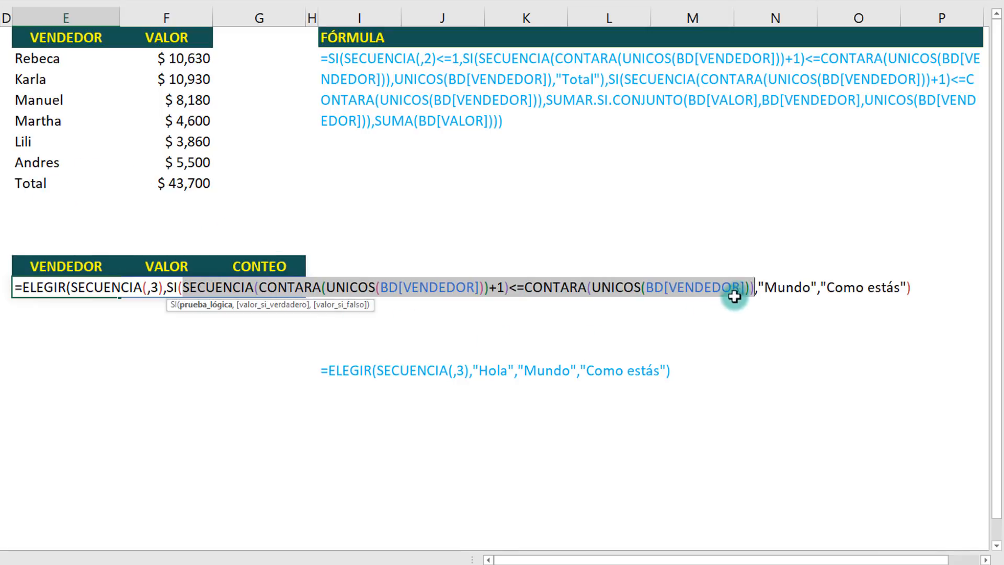
- Set the SI function's value-if-true argument to UNICOS(BD[VENDEDOR]), referencing the table's VENDEDOR column
left_click(753, 287)
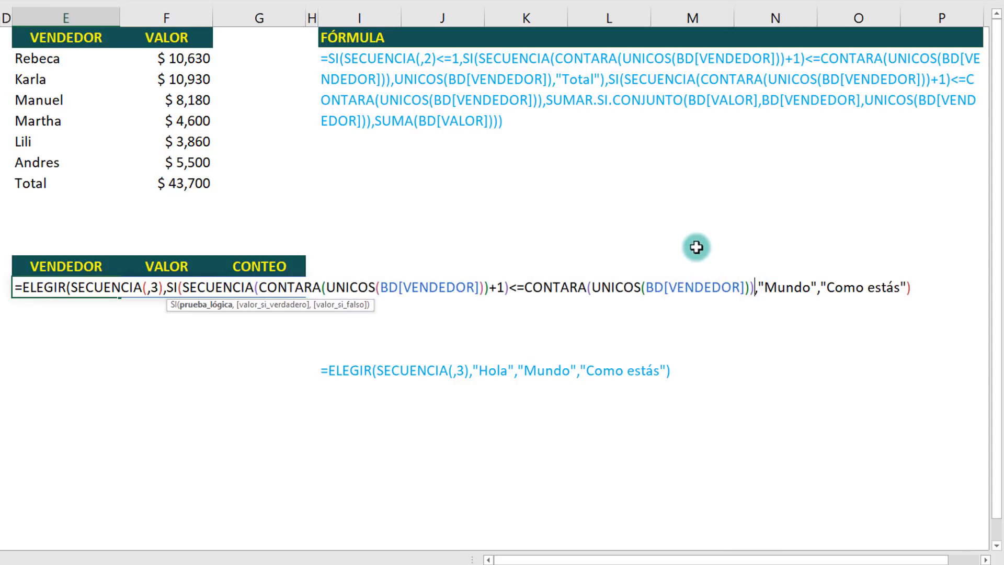
type(",")
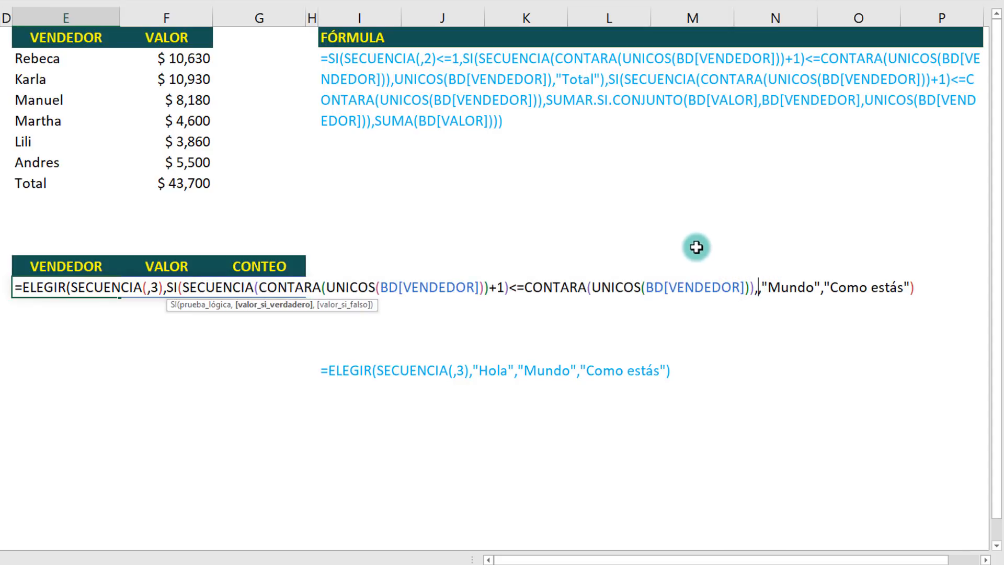
type("uni")
key("Tab")
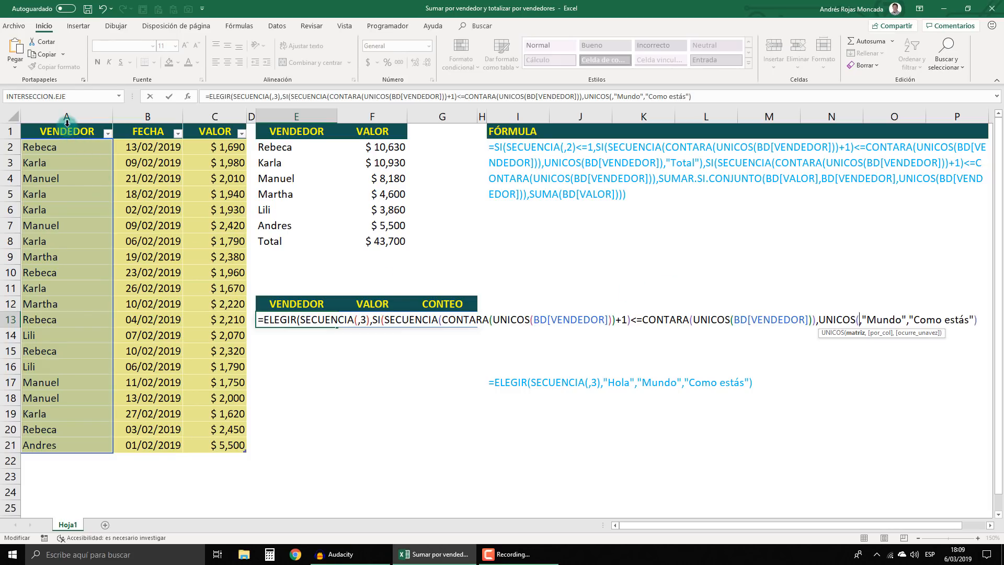
left_click(0, 30)
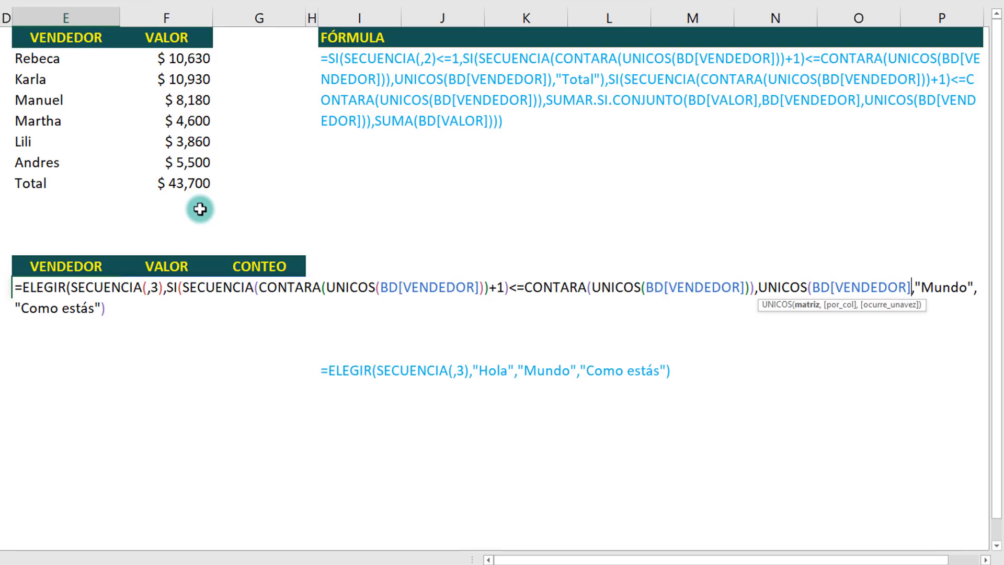
type(")")
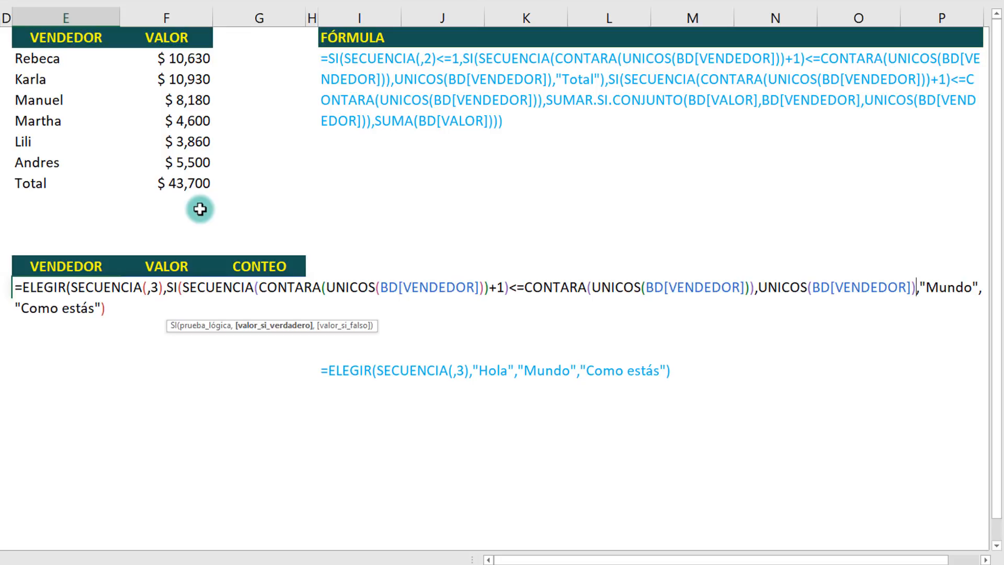
- Set the SI function's value-if-false argument to "Total", close the function, review ELEGIR's first value and enter the formula
type(",")
type("\",")
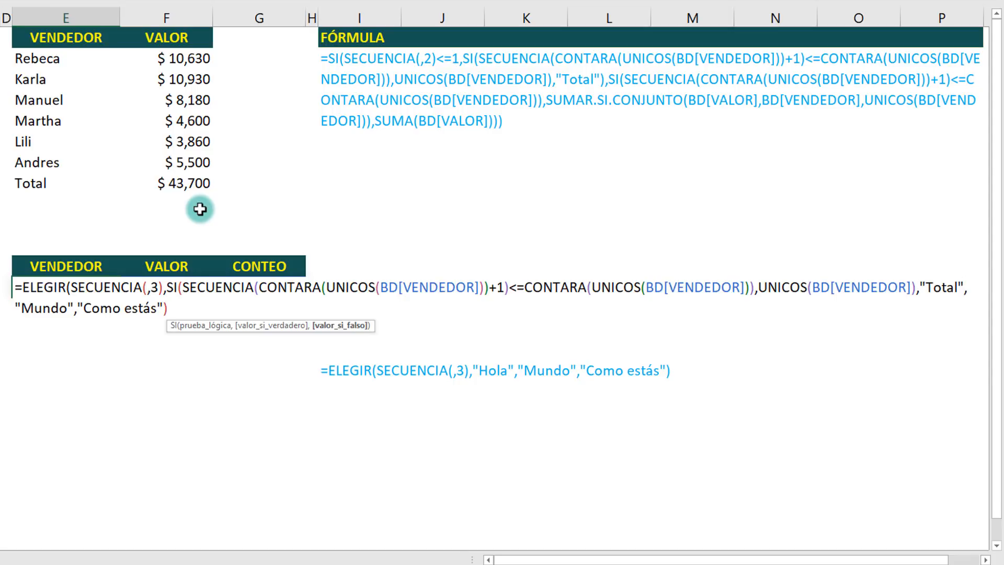
type(")")
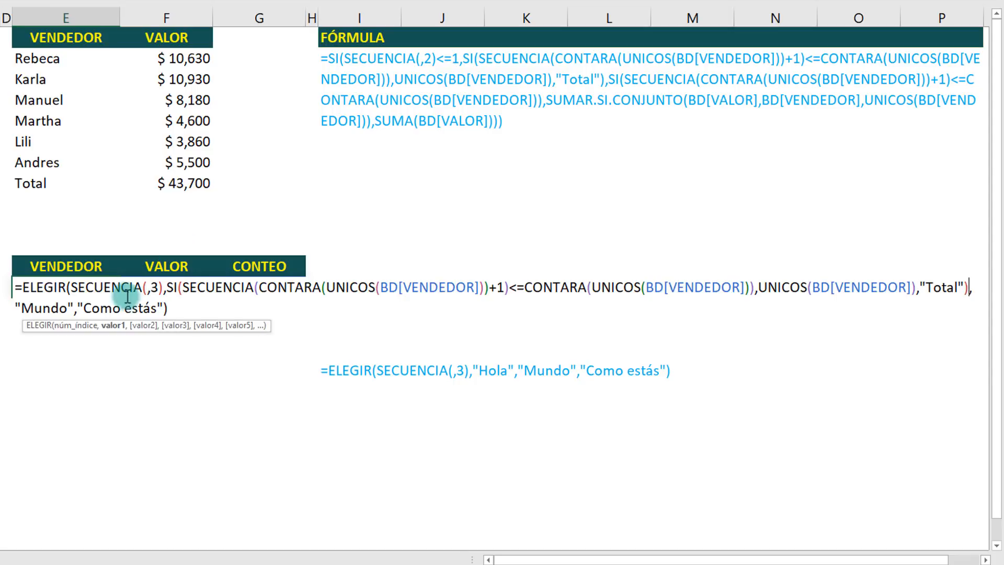
left_click(112, 326)
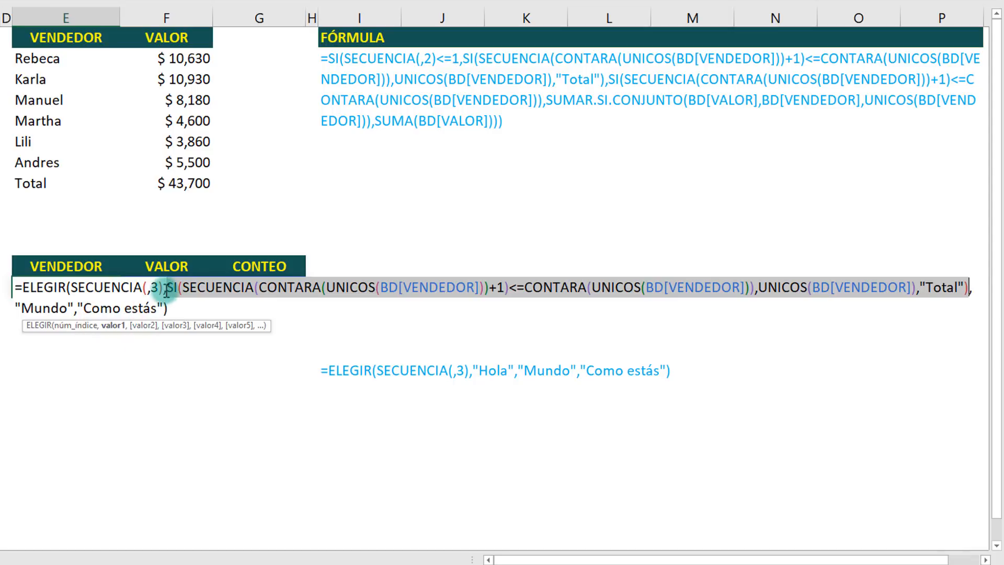
left_click(174, 307)
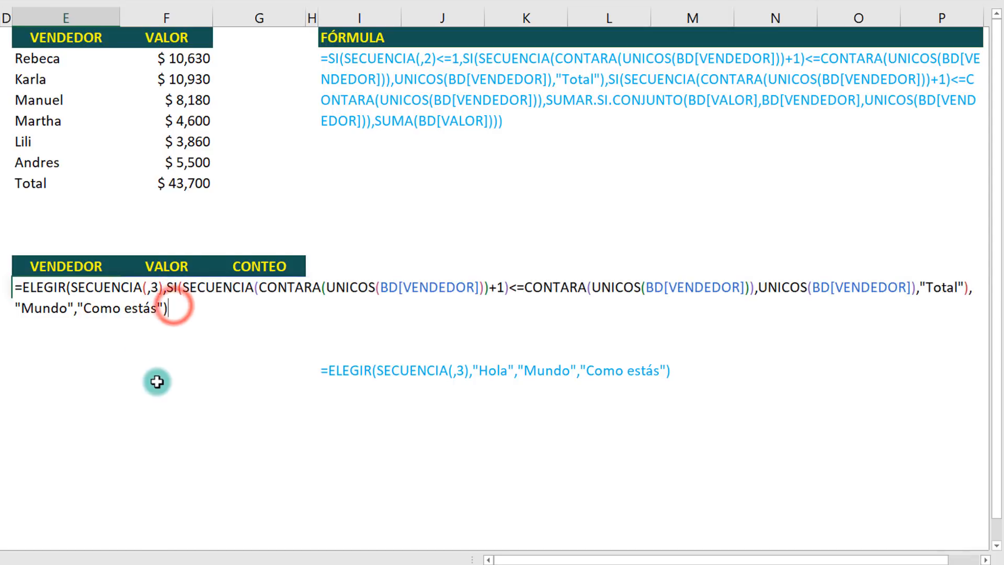
key("ctrl+Return")
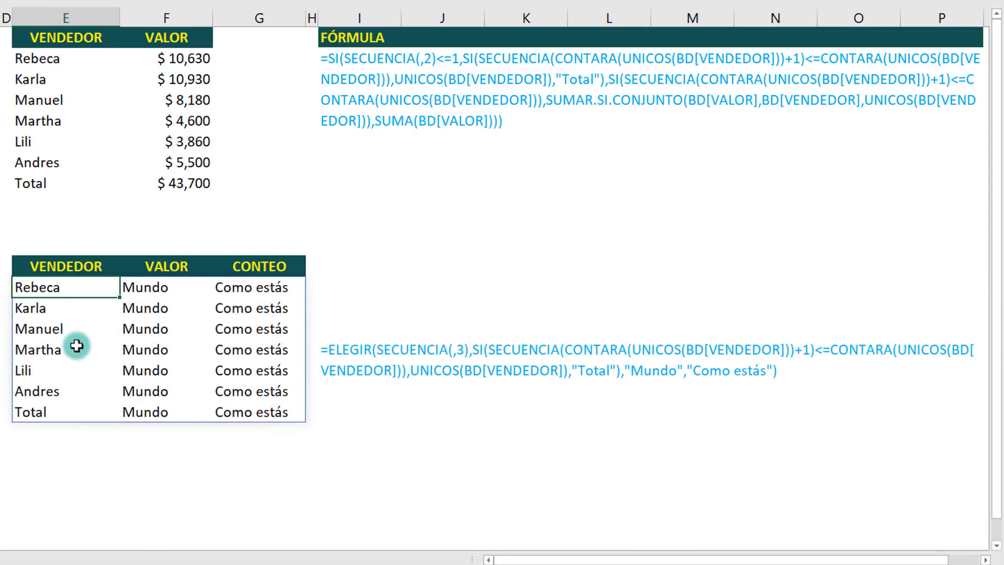
- Check the spilled seller names and the Total row across the VENDEDOR, VALOR and CONTEO columns
left_click_drag(42, 287, 37, 393)
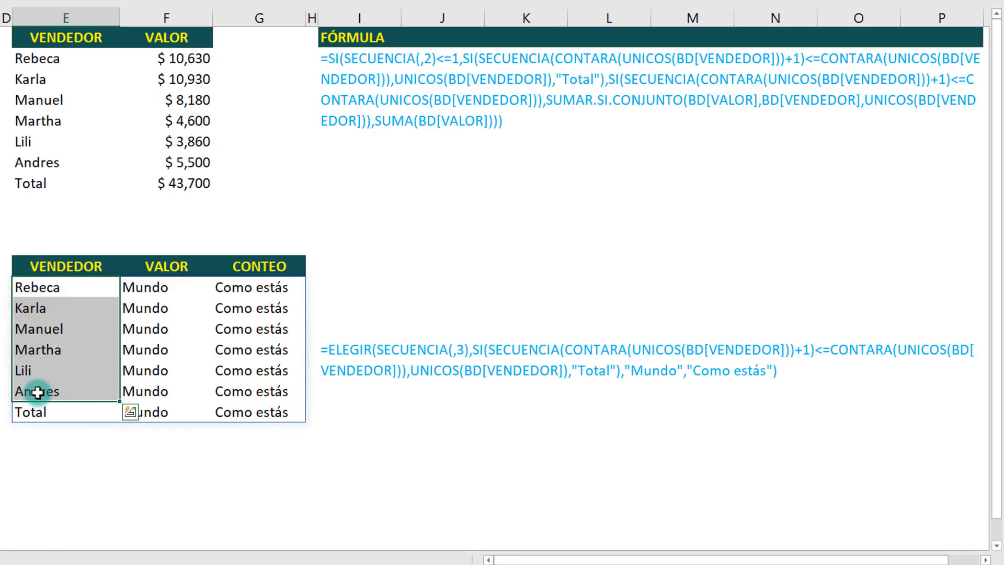
left_click(36, 410)
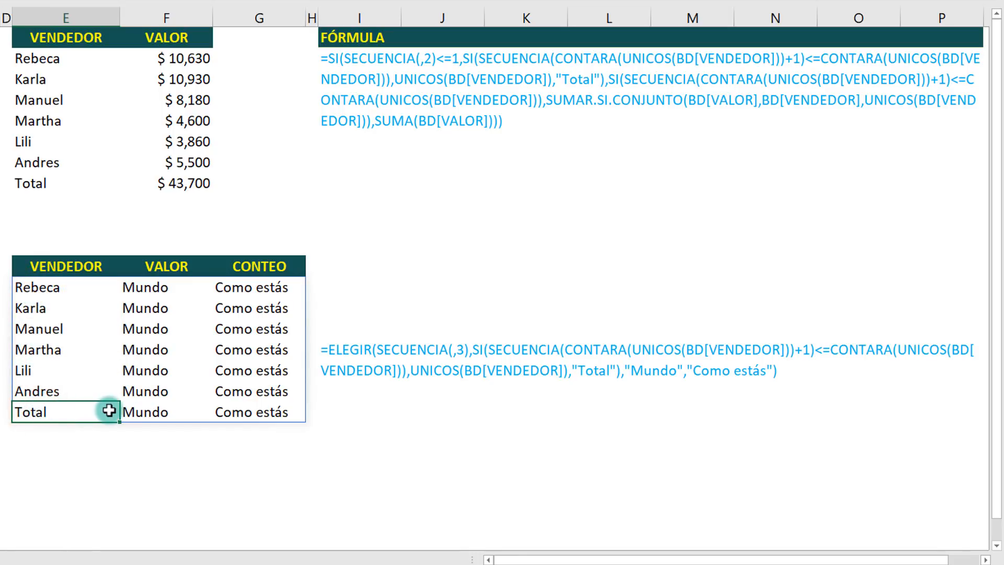
left_click(130, 411)
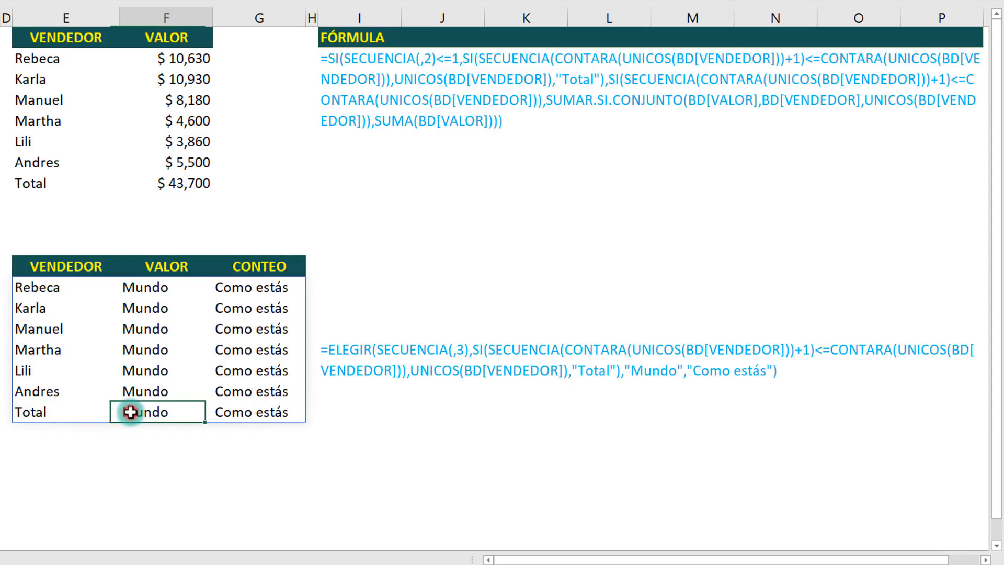
left_click(246, 412)
left_click(139, 412)
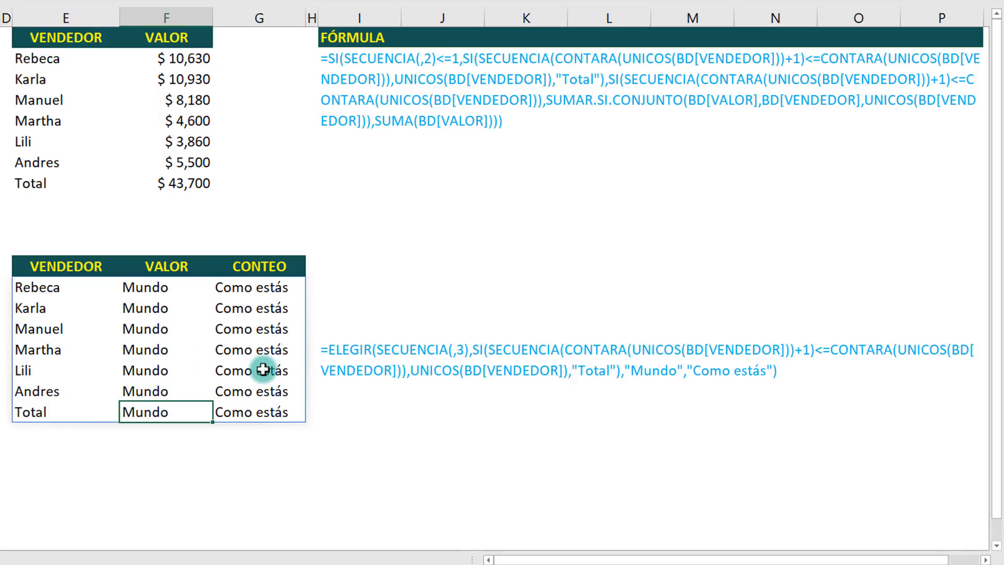
- Replace the "Mundo" value in E13's ELEGIR formula with the opening of a second SI function
left_click(55, 287)
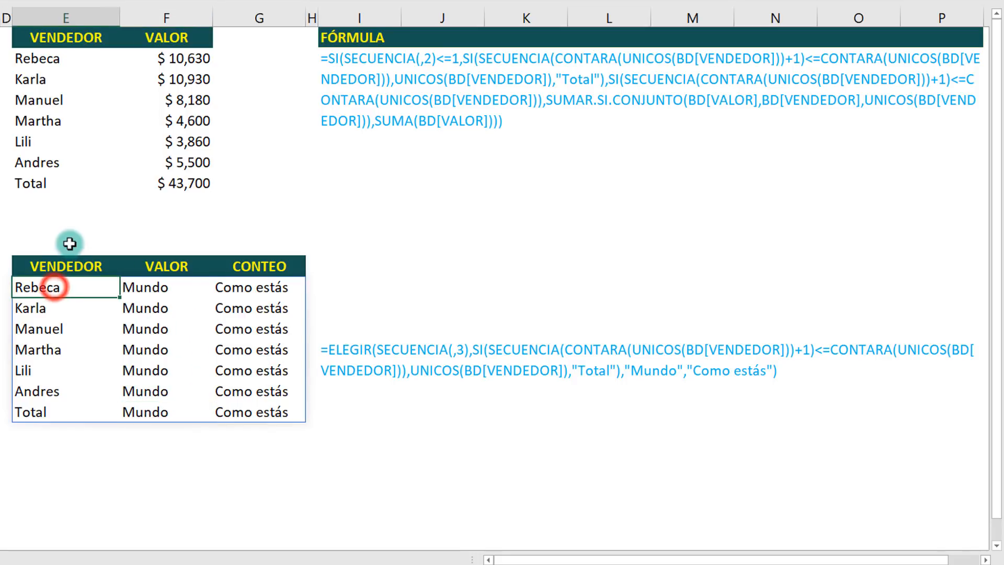
key("F2")
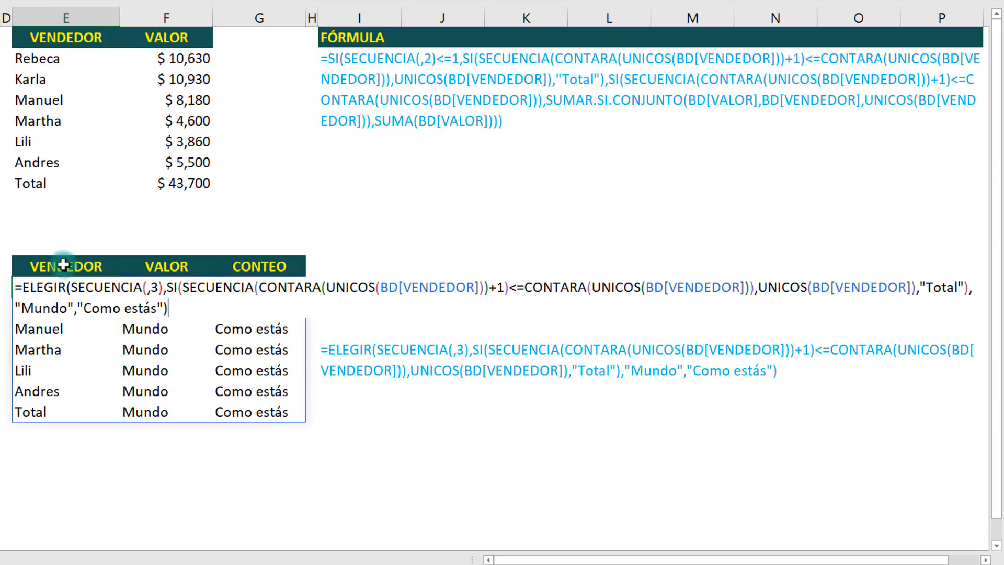
left_click(72, 308)
double_click(47, 309)
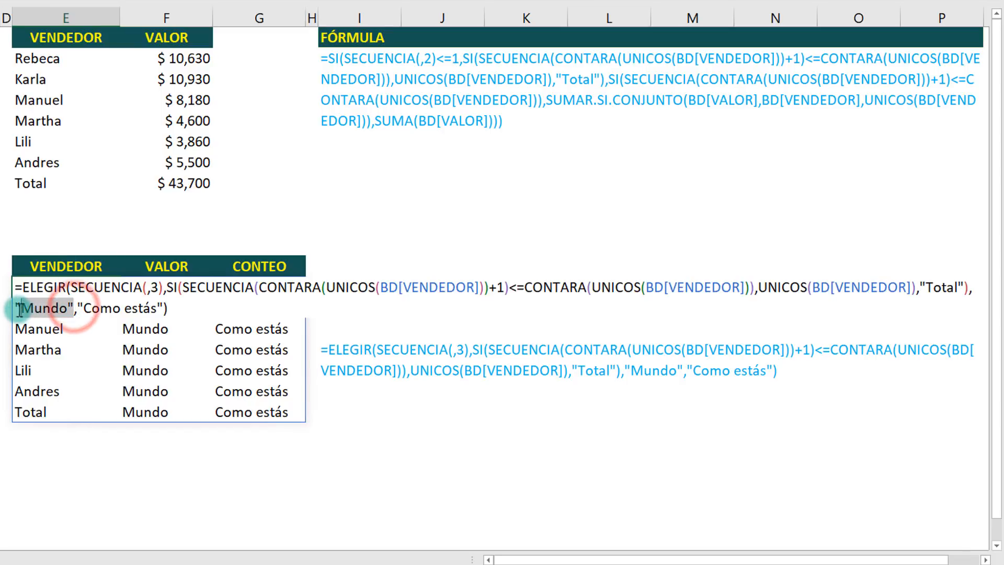
type("SI(")
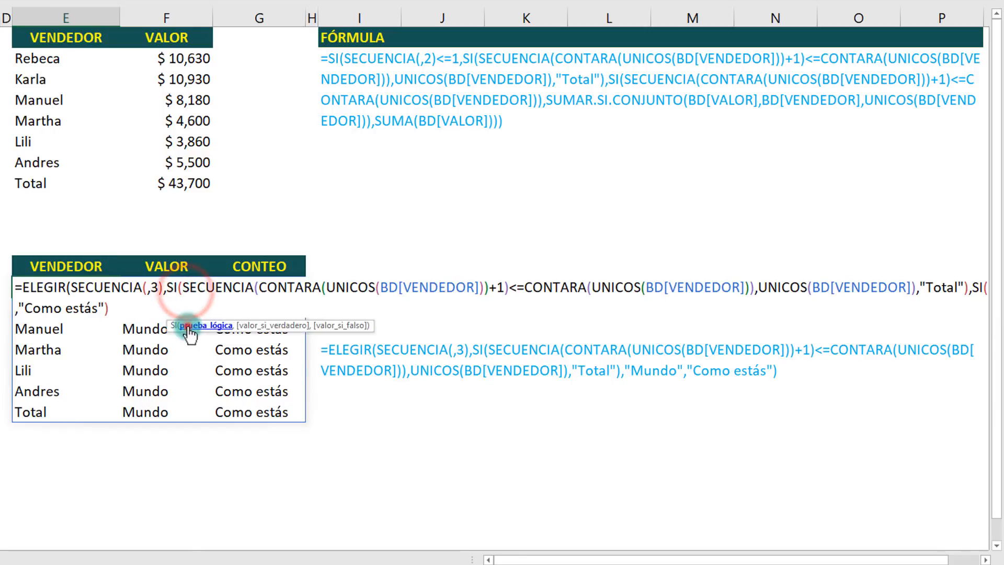
- Copy the first SI function's complete logical test into the second SI function as its logical test
left_click(194, 325)
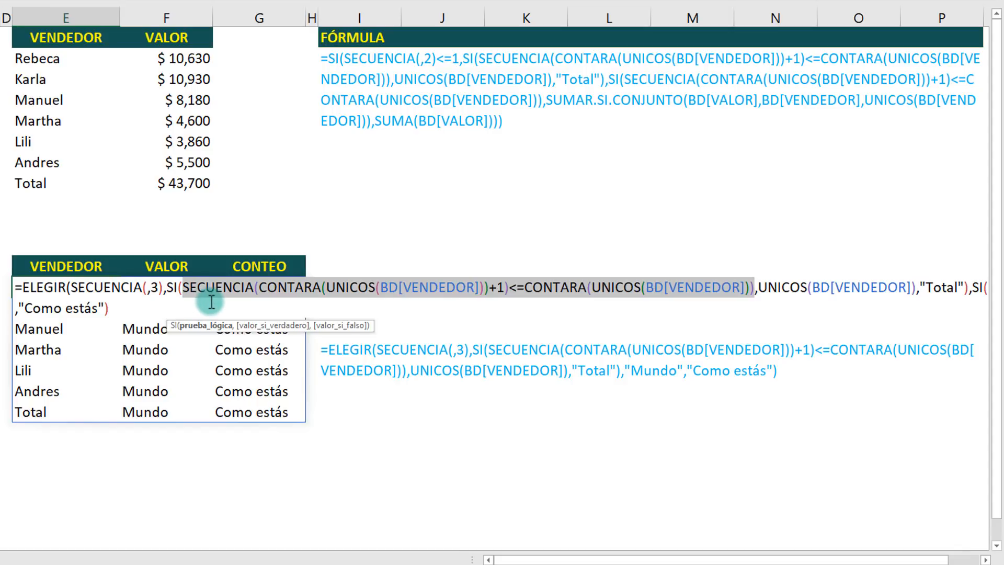
key("ctrl+c")
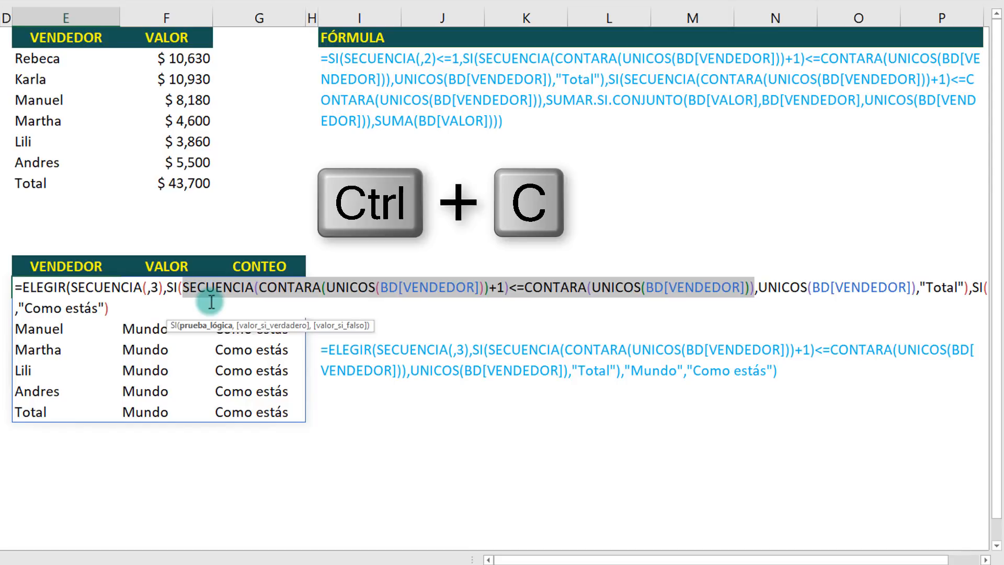
left_click(15, 309)
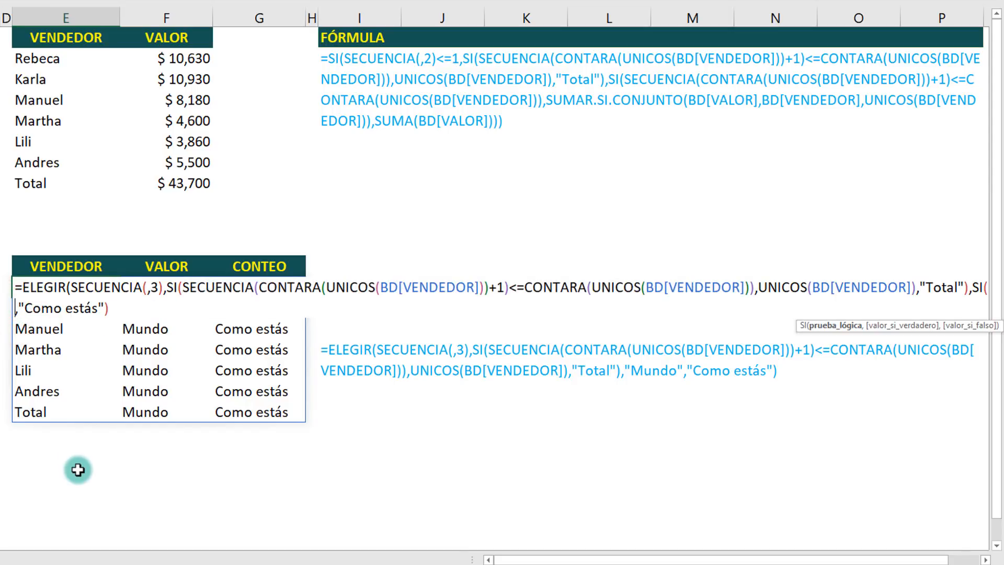
key("ctrl+v")
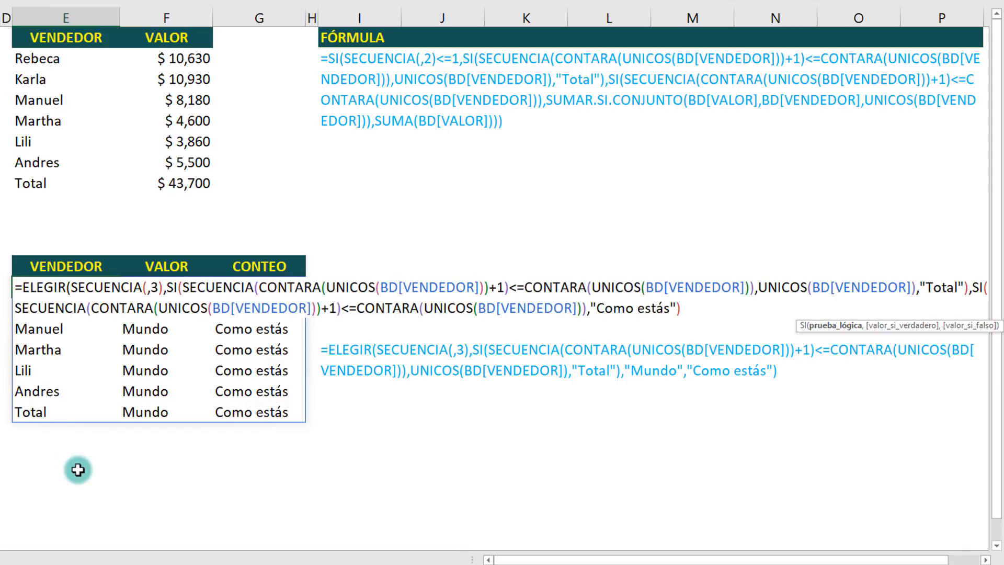
- Start the second SI's value-if-true argument with the SUMAR.SI.CONJUNTO function, moving the argument tooltip clear of the formula
type(",")
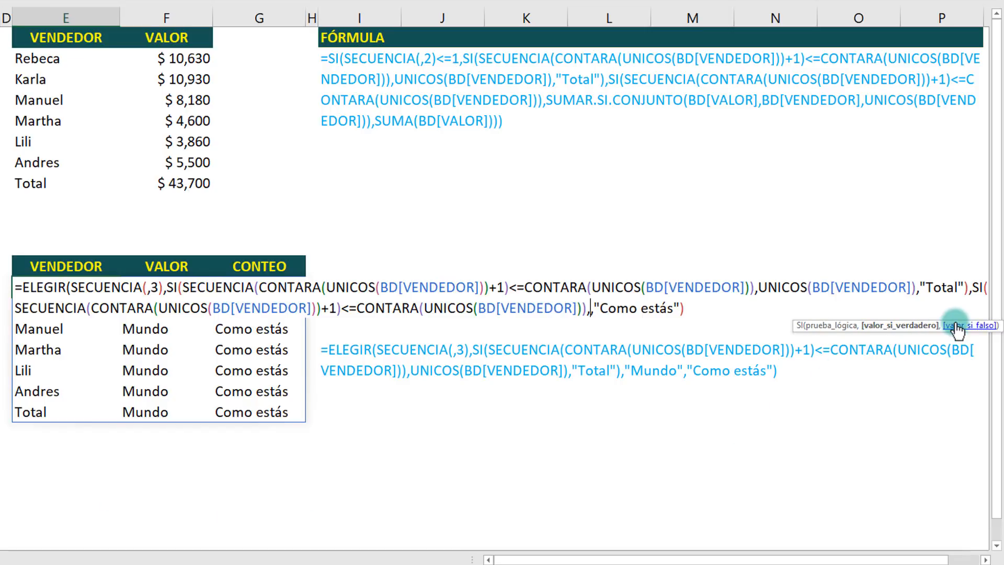
left_click_drag(978, 325, 507, 261)
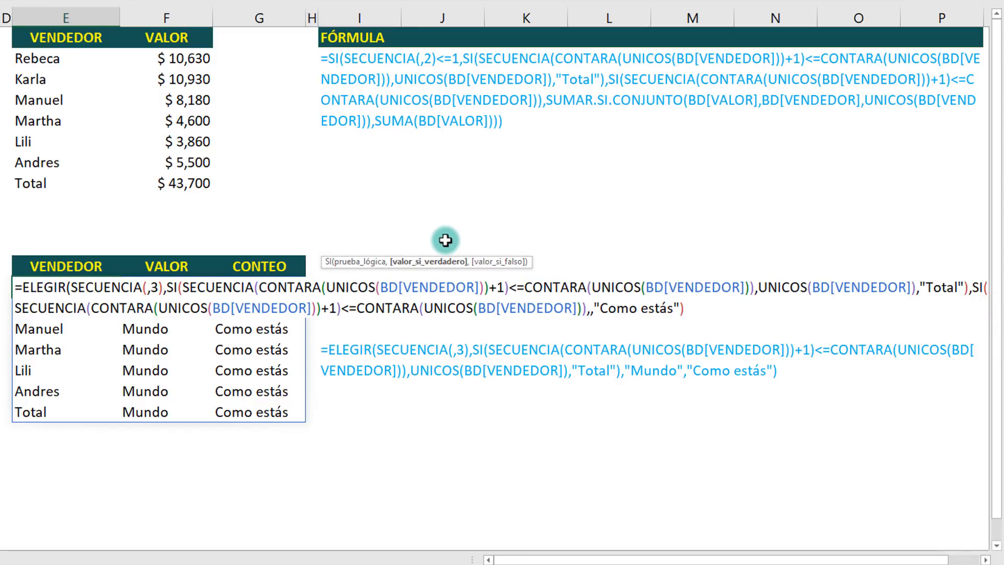
type("sum")
key("Down")
key("Down")
key("Down")
key("Down")
key("Down")
key("Tab")
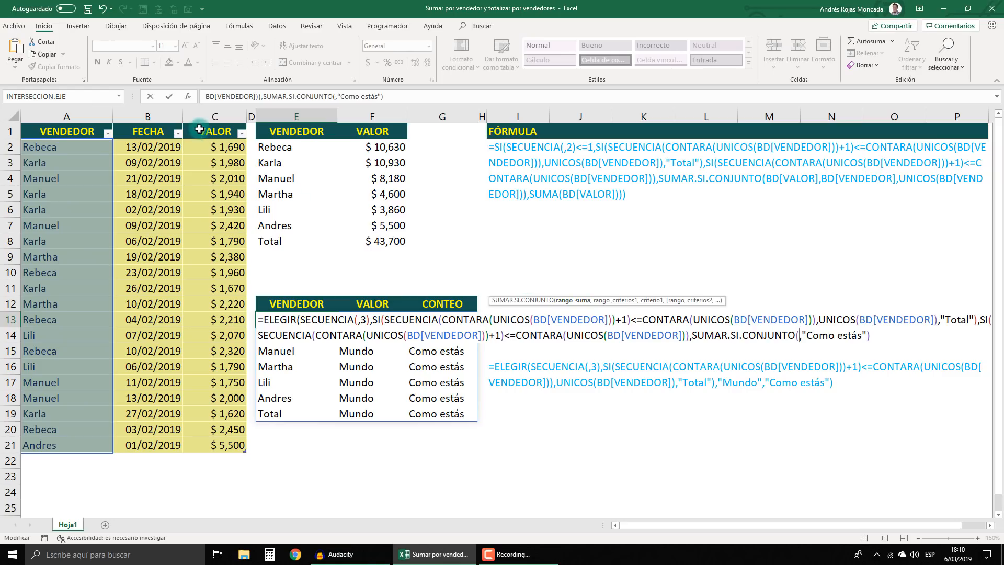
- Set SUMAR.SI.CONJUNTO's sum range to BD[VALOR] and its first criteria range to BD[VENDEDOR]
left_click(199, 129)
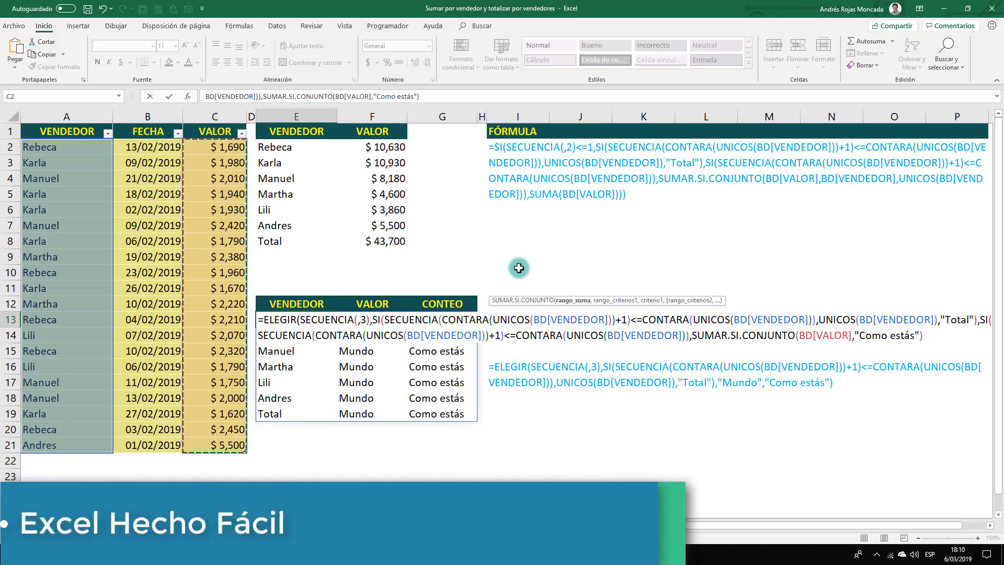
type(",")
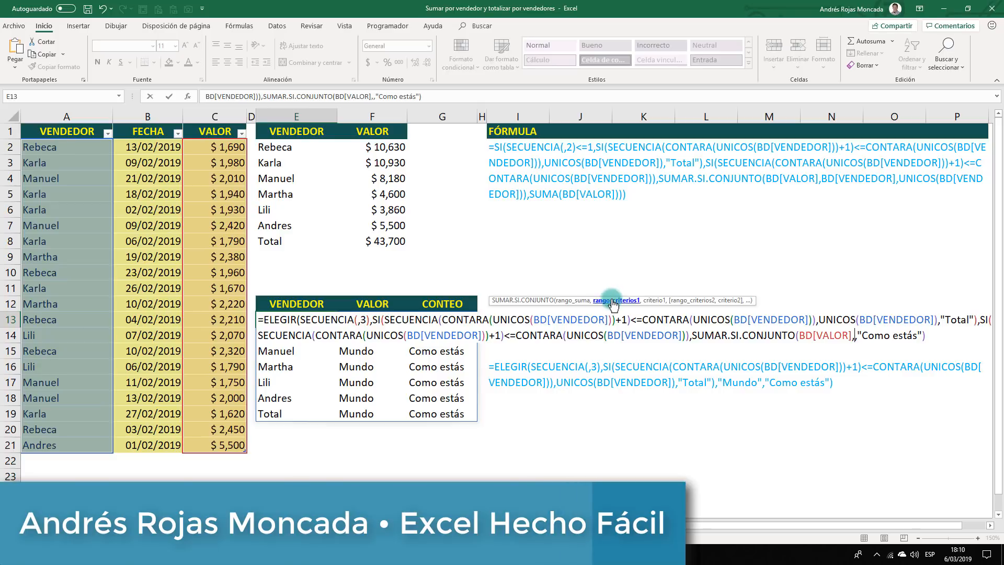
left_click(44, 136)
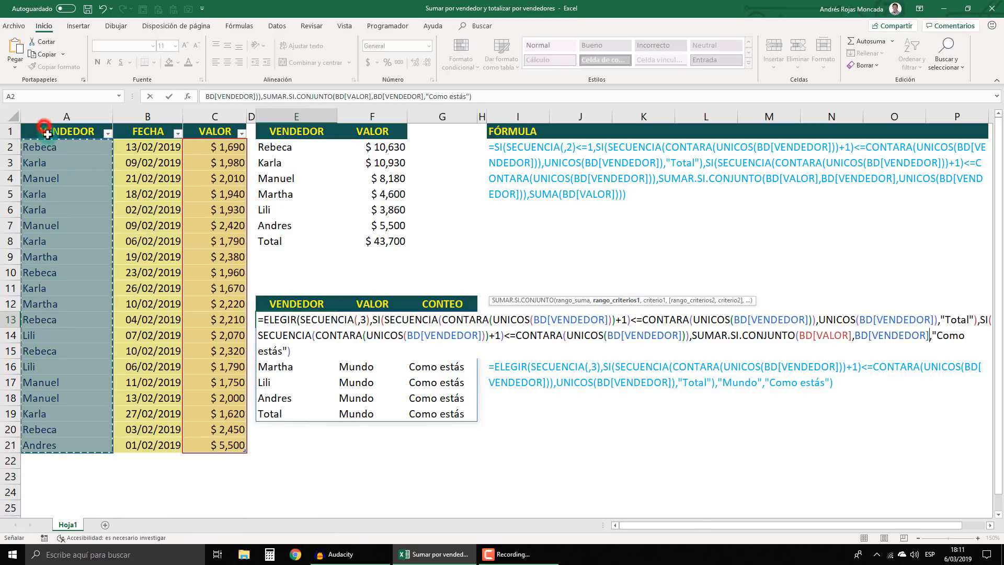
type(",")
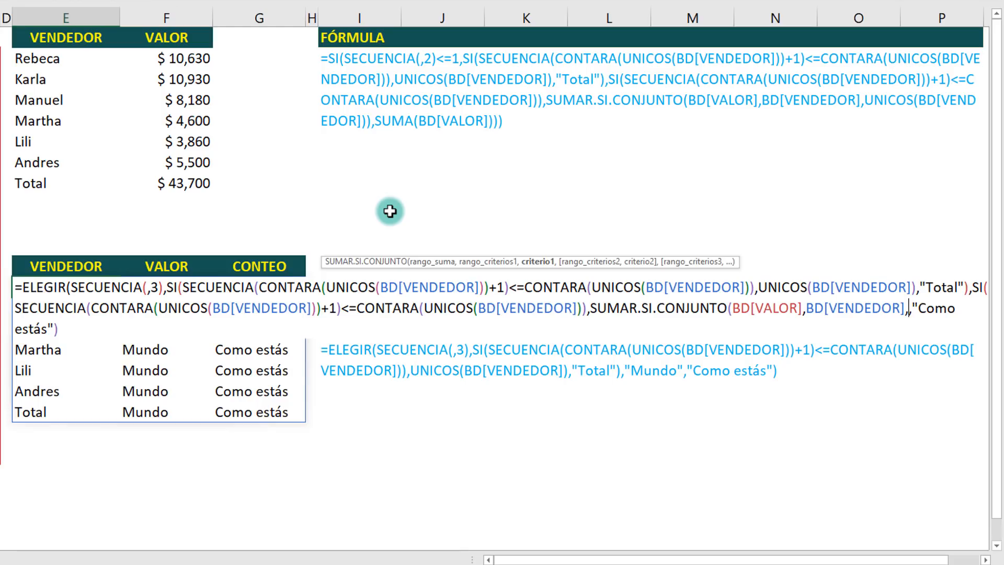
- Set SUMAR.SI.CONJUNTO's first criterion to UNICOS(BD[VENDEDOR]) and close the function
type("uni")
key("Down")
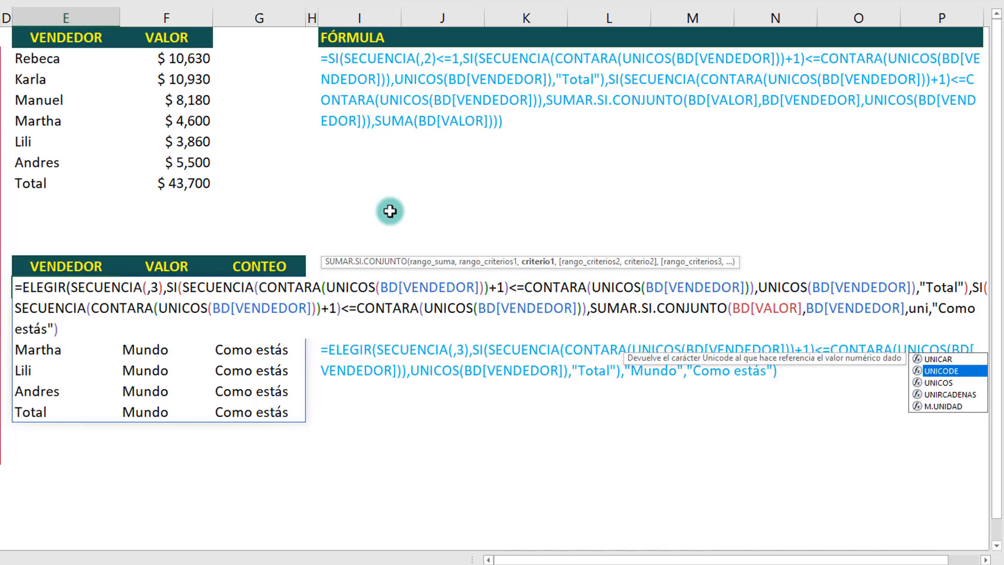
key("Tab")
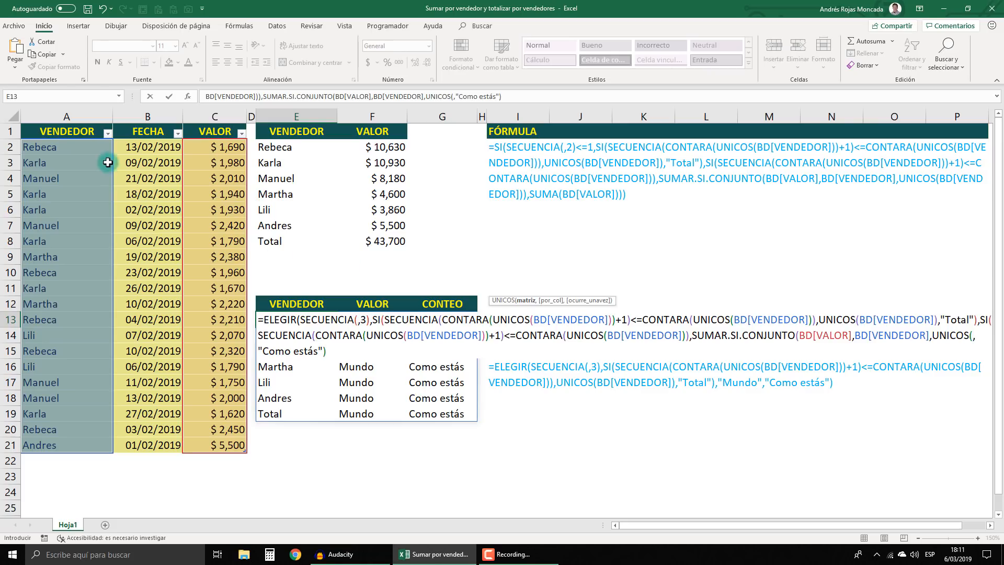
left_click(86, 126)
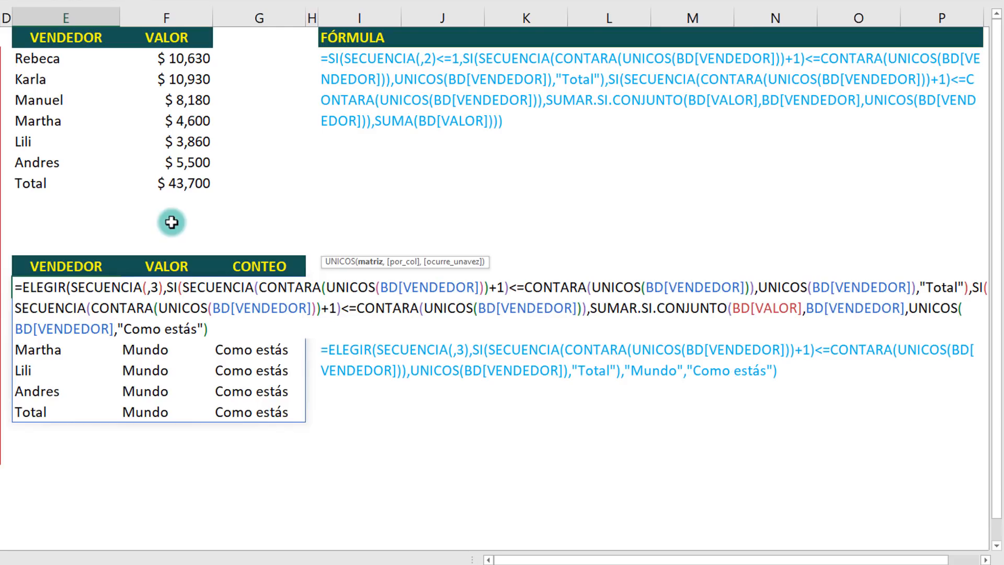
type("),")
type(")")
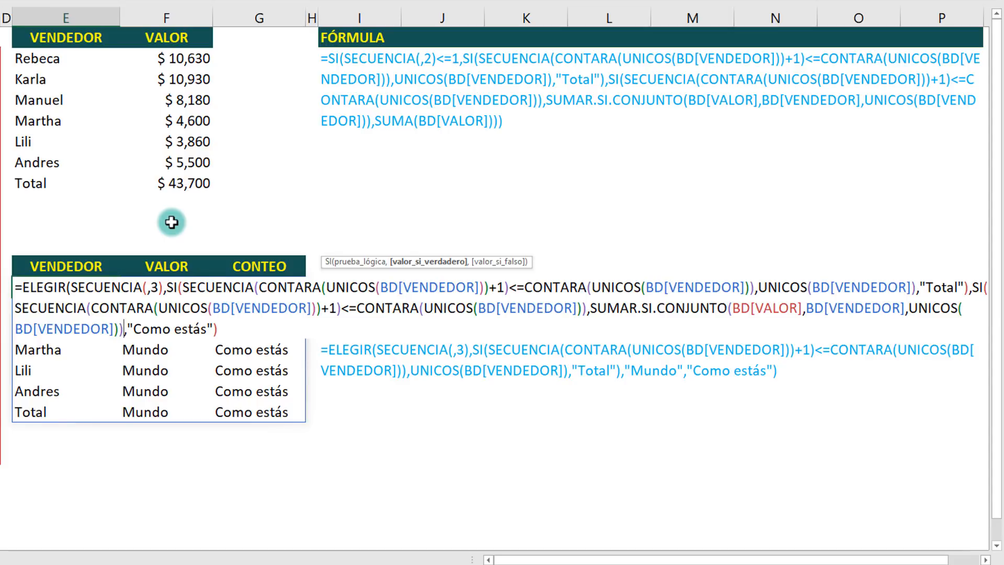
- Set the second SI's value-if-false to SUMA(BD[VALOR]), close that SI, and commit the formula in E13
type(",")
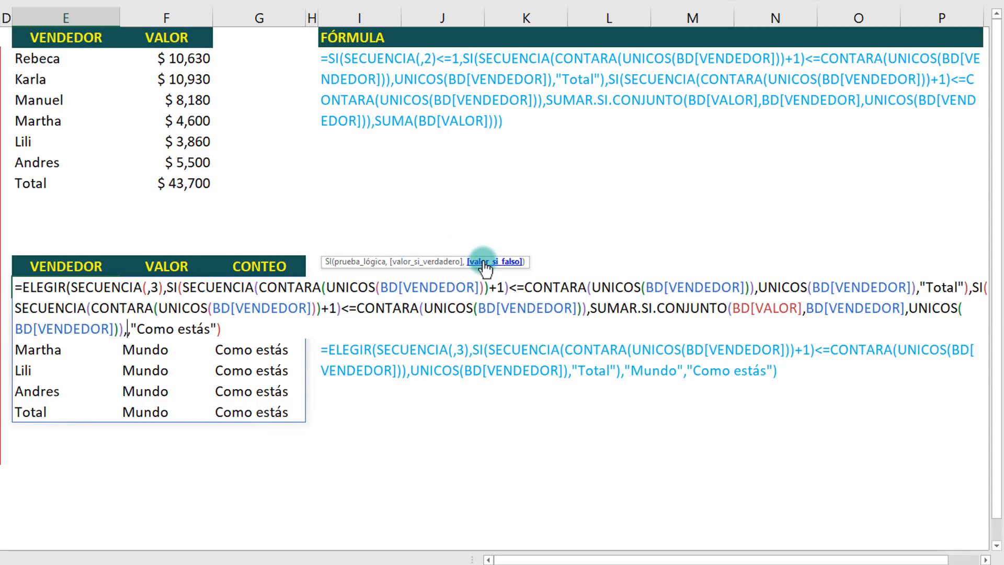
type("sum")
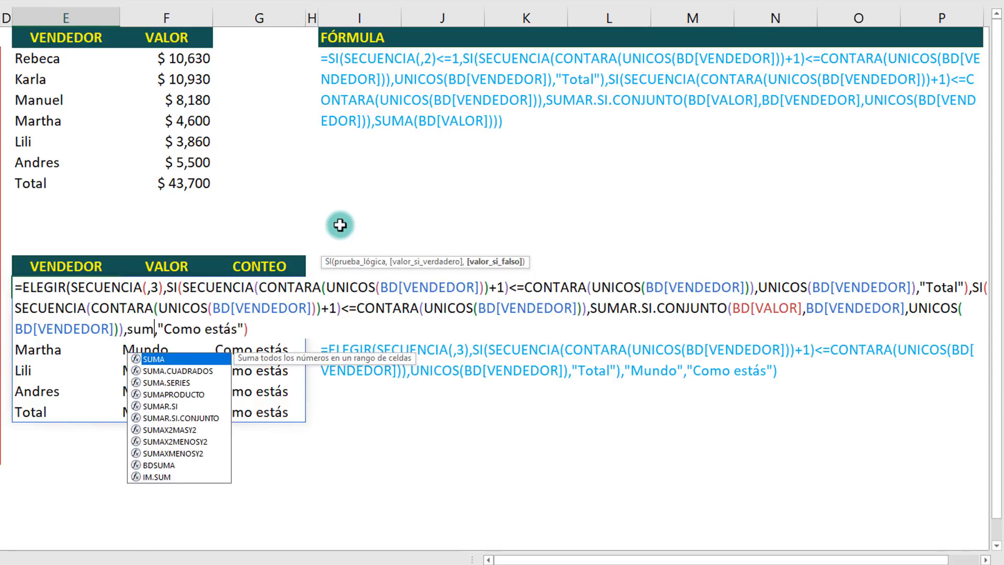
key("Tab")
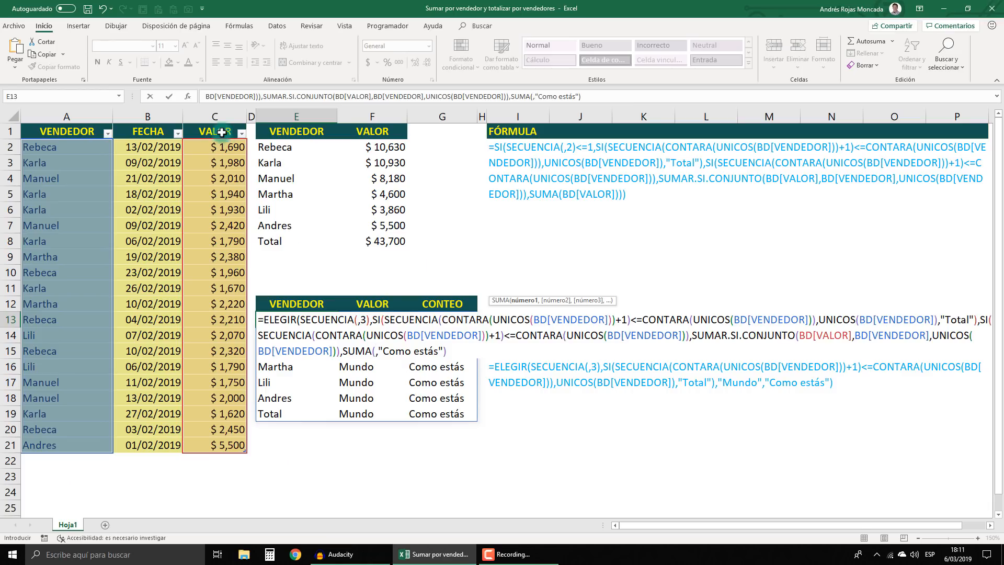
left_click(217, 124)
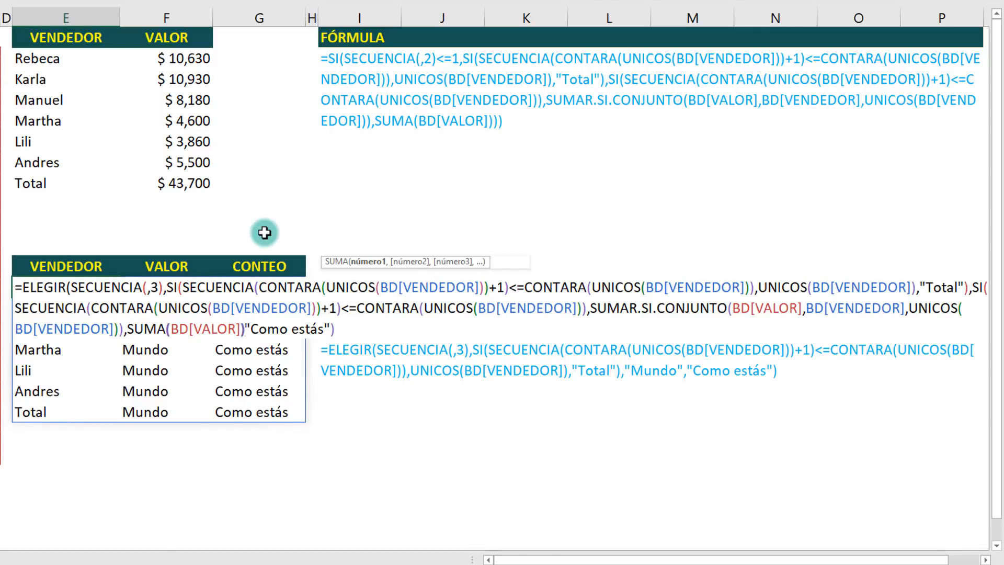
type(")")
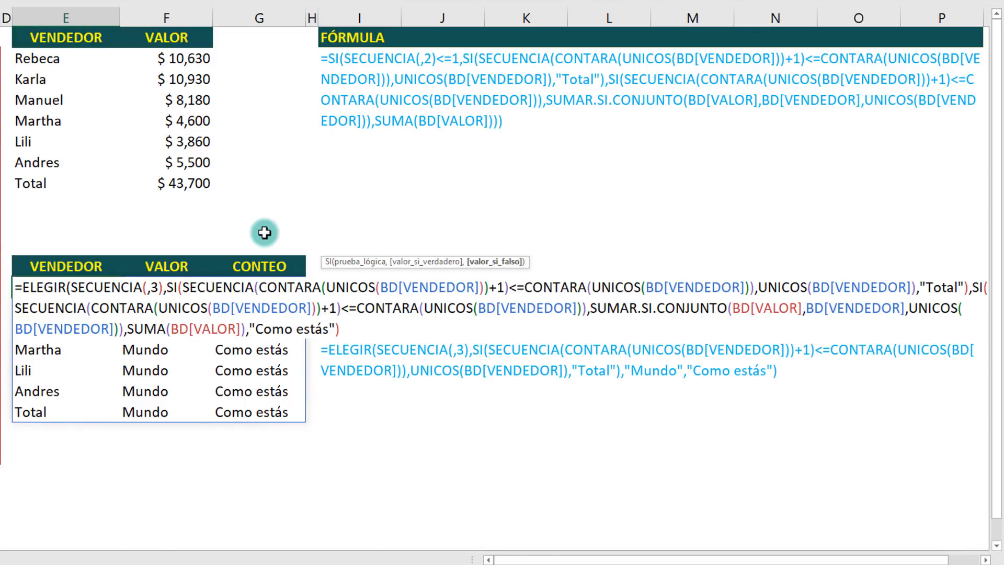
type(",")
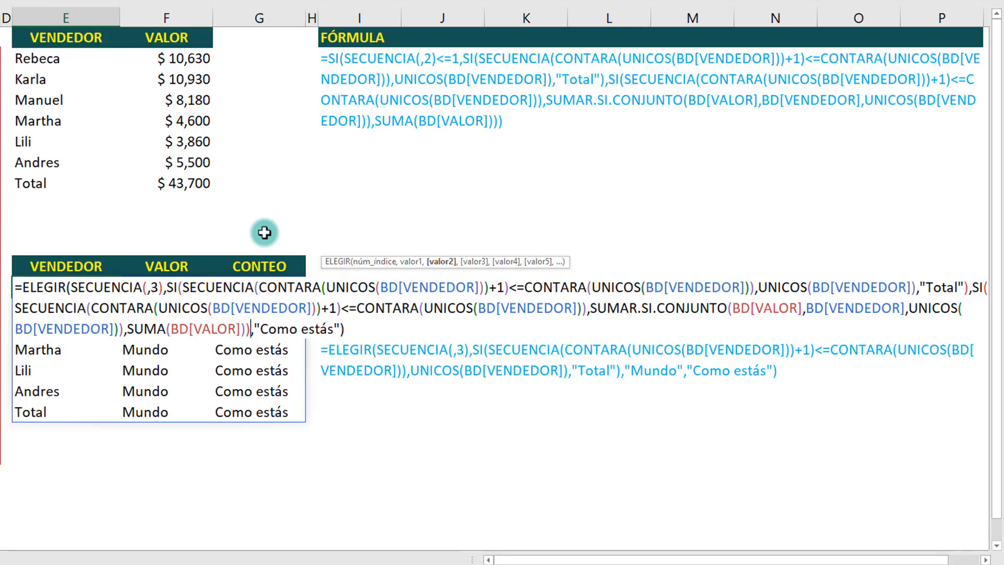
left_click(447, 264)
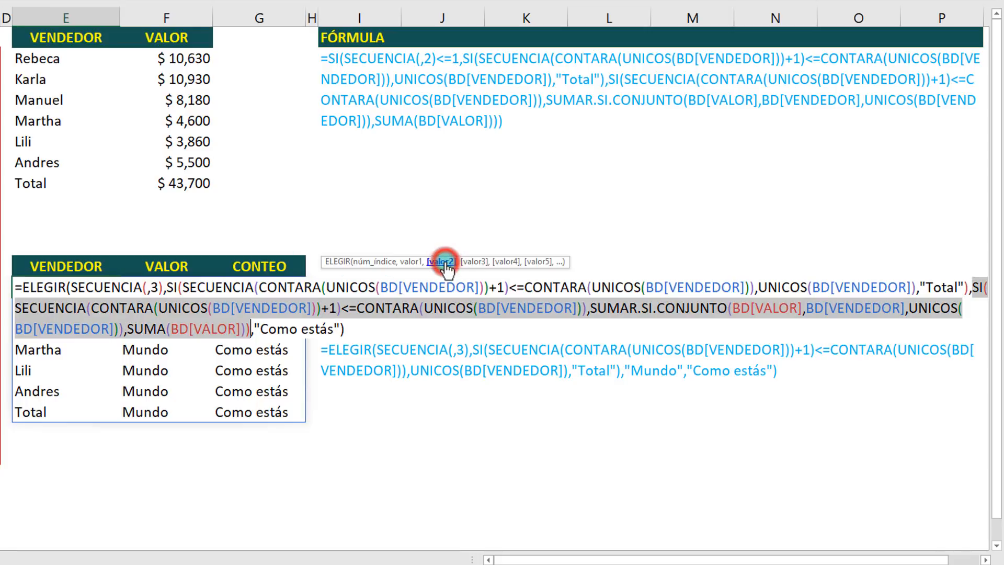
left_click(360, 328)
key("ctrl+Return")
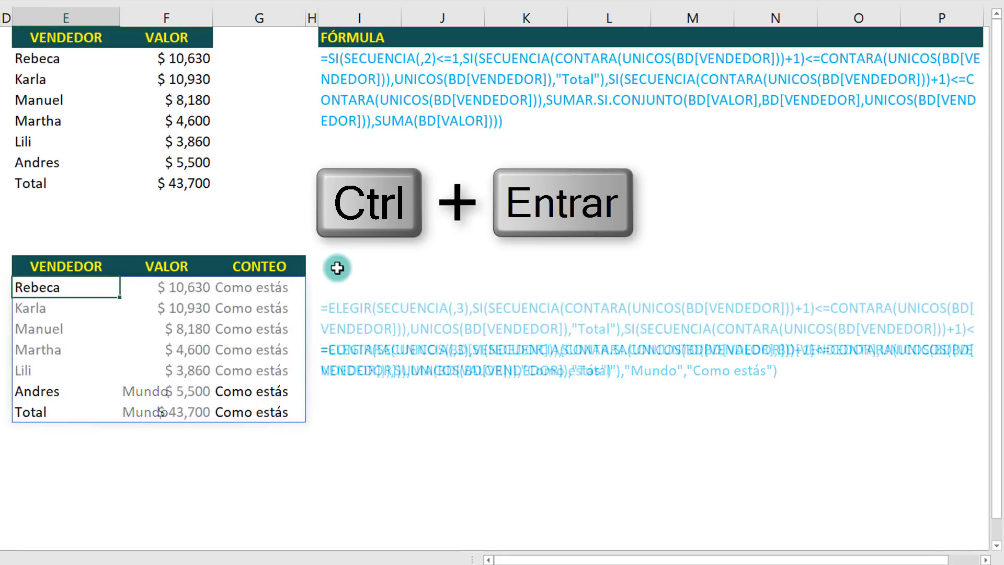
- Examine the per-seller amounts and the Total amount in the lower summary's VALOR column
left_click_drag(196, 287, 182, 394)
left_click_drag(46, 412, 180, 285)
left_click(176, 413)
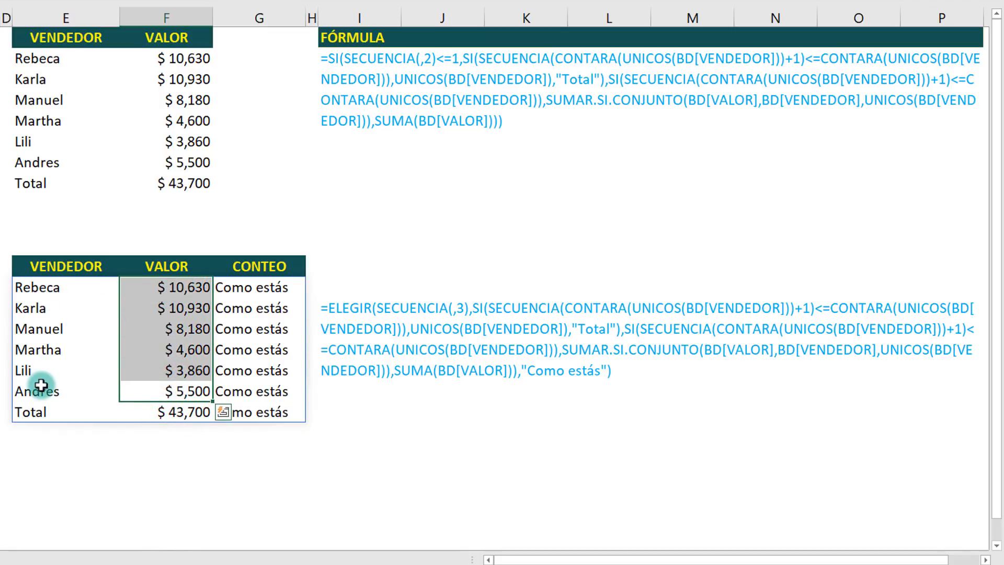
left_click_drag(184, 289, 171, 395)
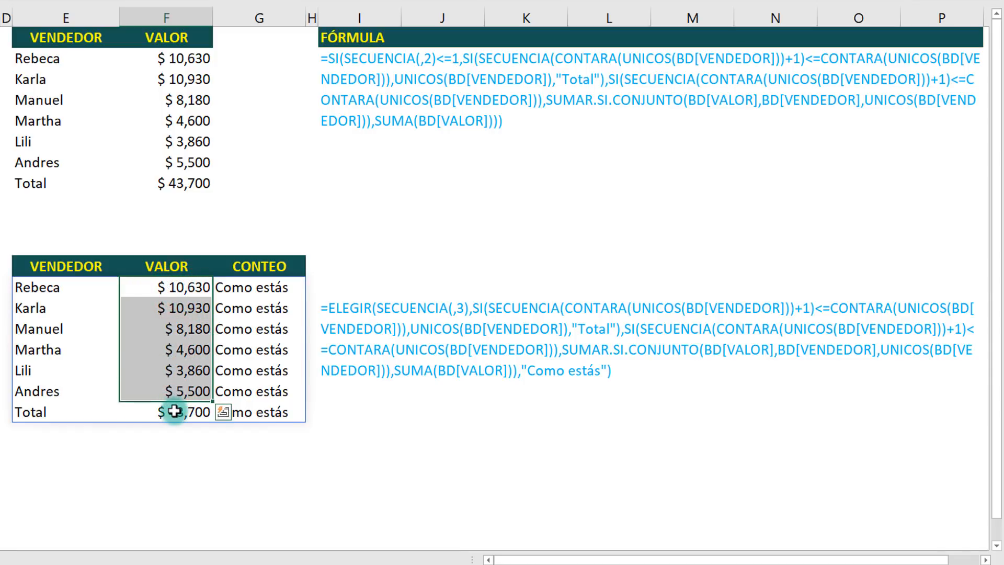
left_click(173, 411)
left_click_drag(181, 392, 184, 288)
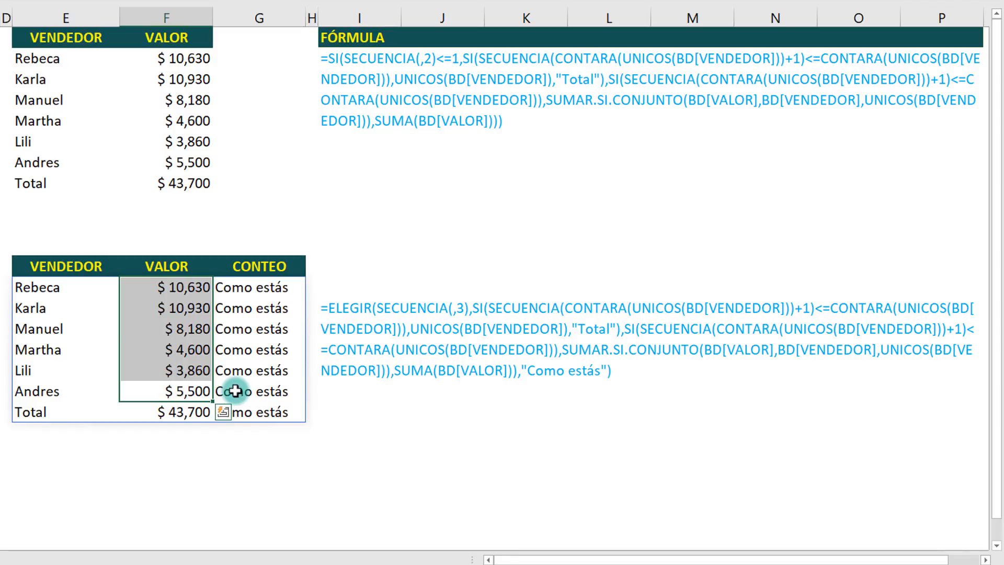
- Replace "Como estás" in E13's formula with a third SI function that uses the same logical test as the other two
left_click(60, 287)
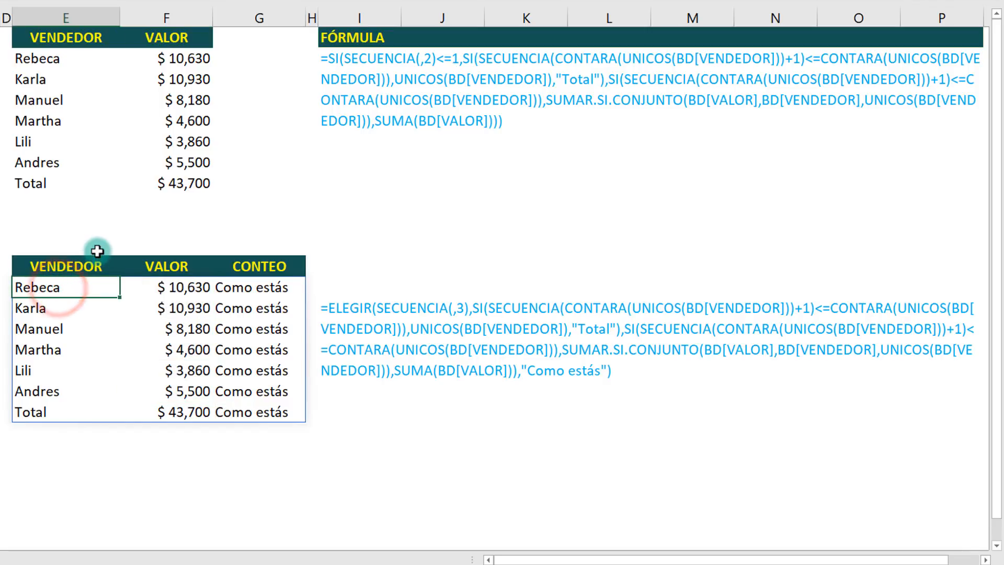
key("F2")
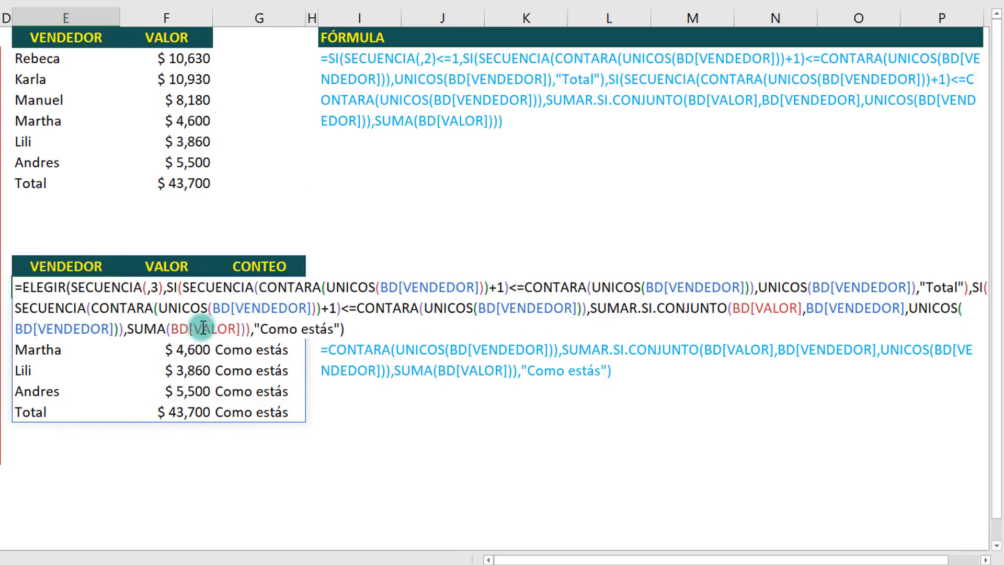
left_click(258, 328)
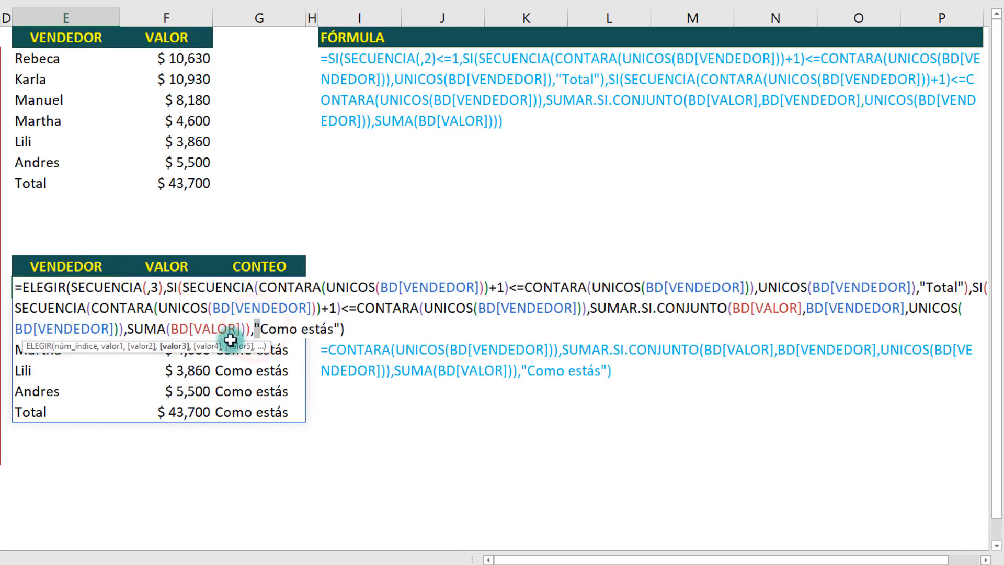
left_click(176, 346)
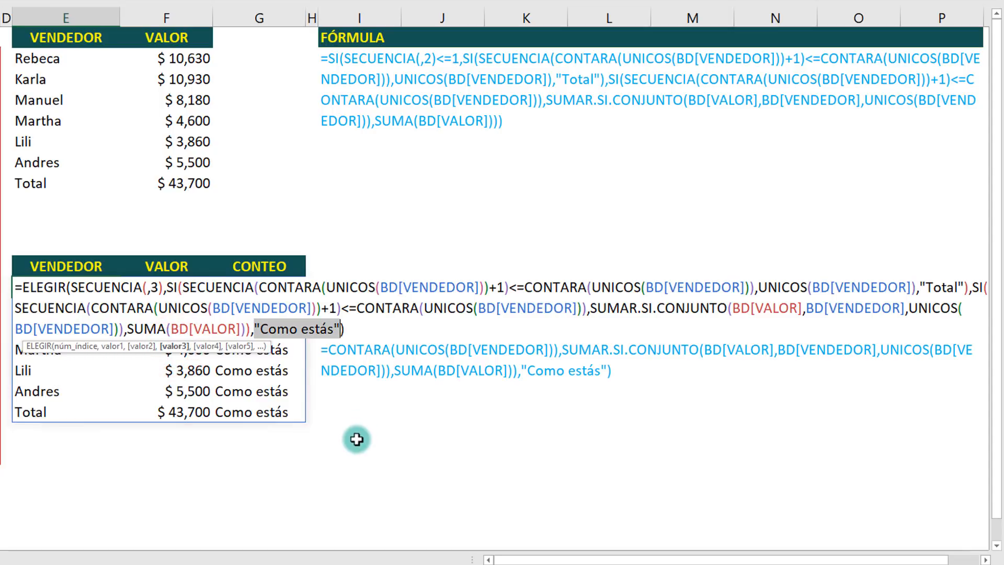
type("SI(")
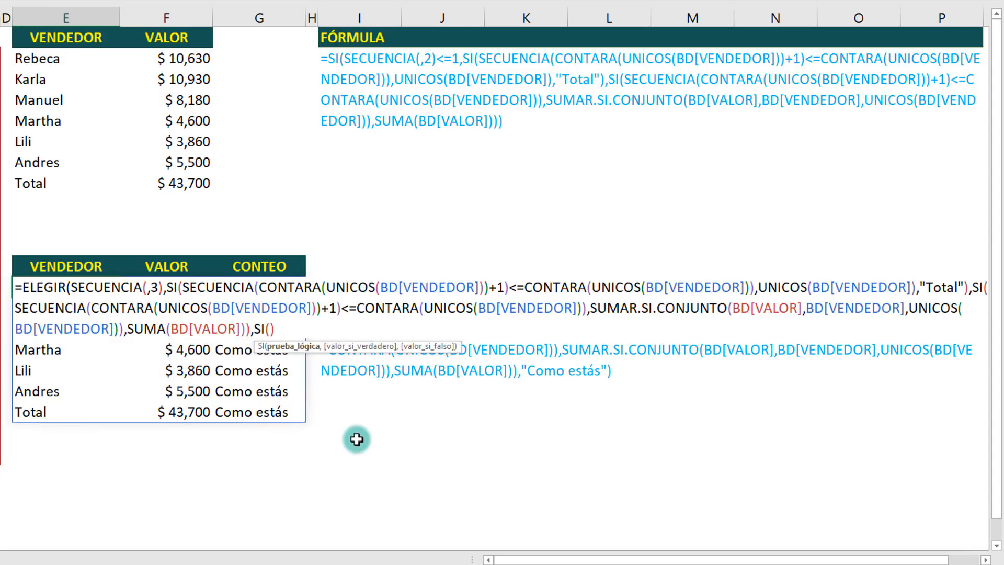
type("SECUENCIA(CONTARA(UNICOS(BD[VENDEDOR]))+1)<=CONTARA(UNICOS(BD[VENDEDOR]))")
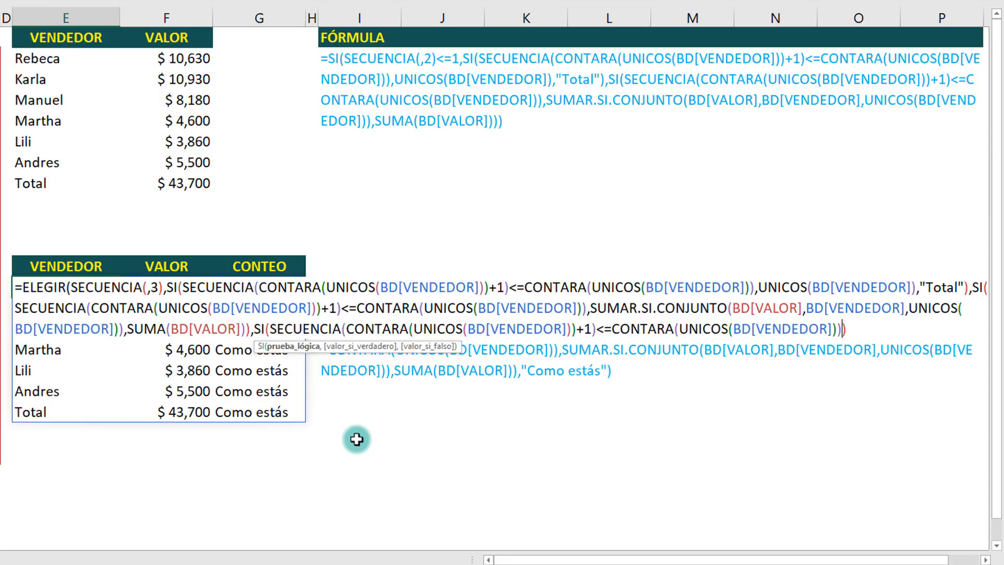
type(",")
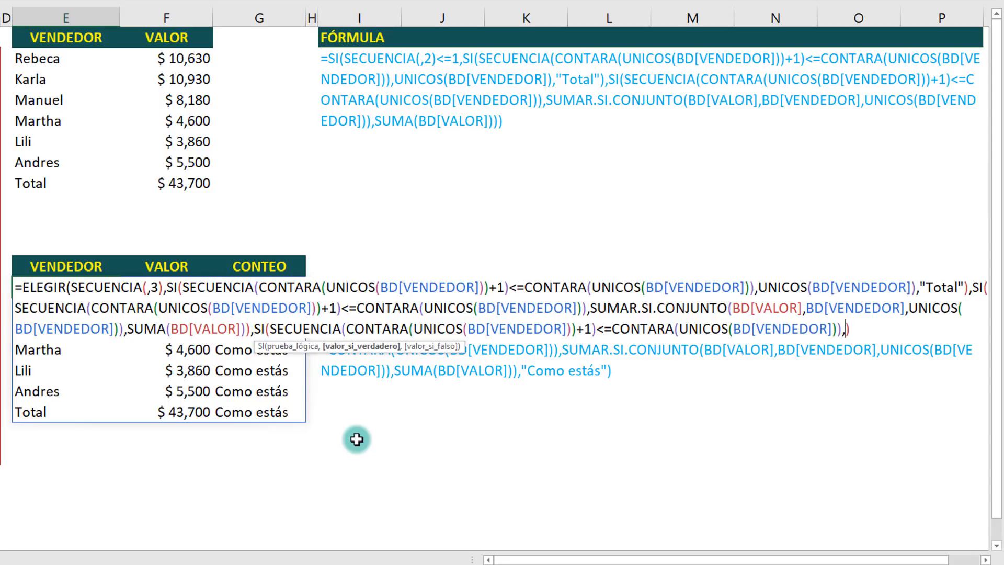
- Start the third SI's value-if-true argument with CONTAR.SI.CONJUNTO, using BD[VENDEDOR] as its first criteria range
type("contar")
key("Down")
key("Down")
key("Down")
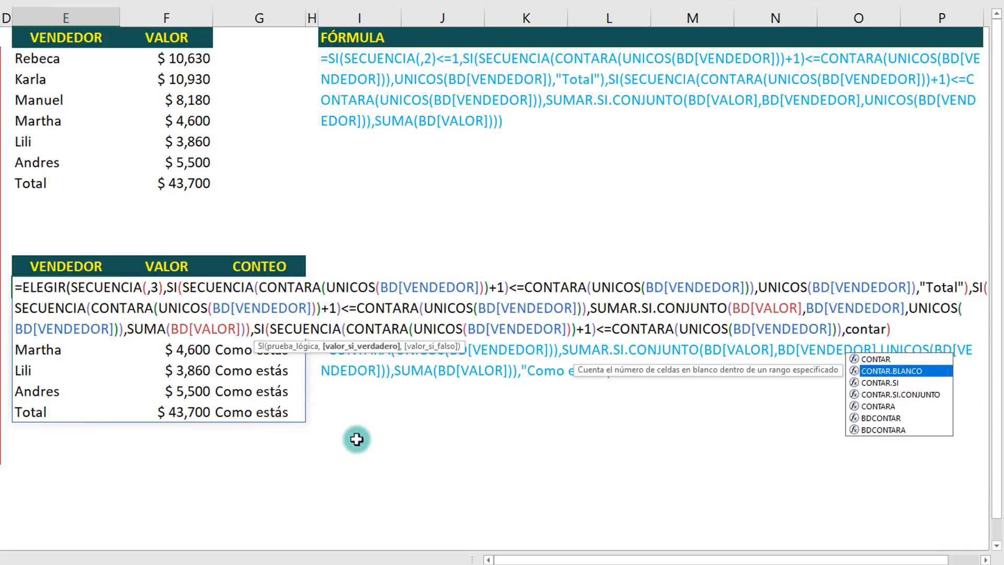
key("Tab")
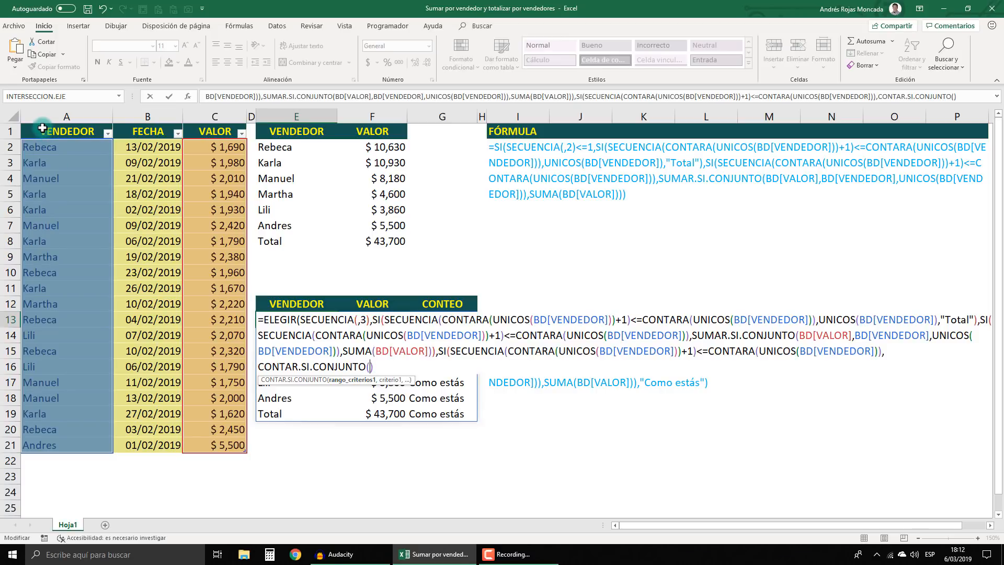
left_click(42, 123)
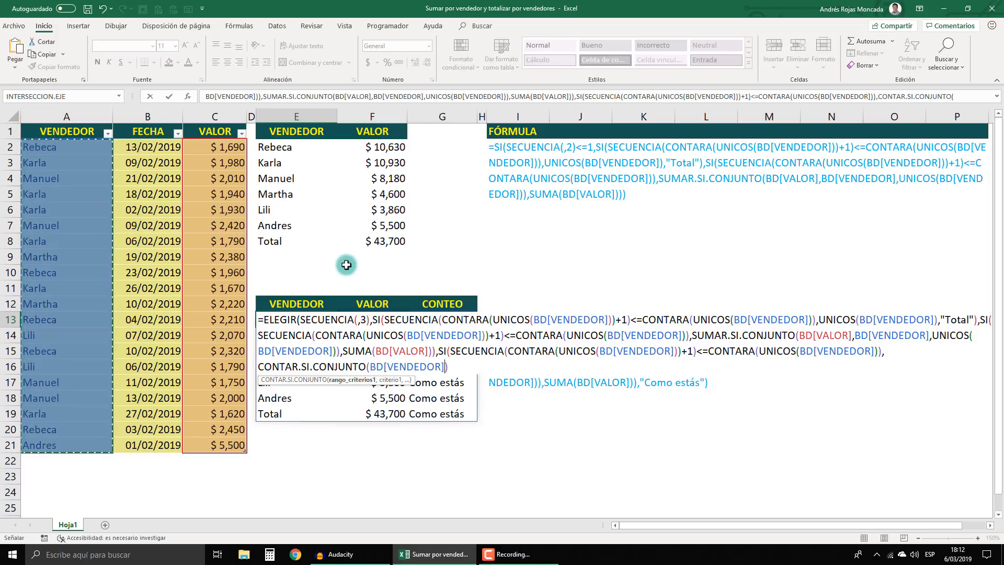
type(",")
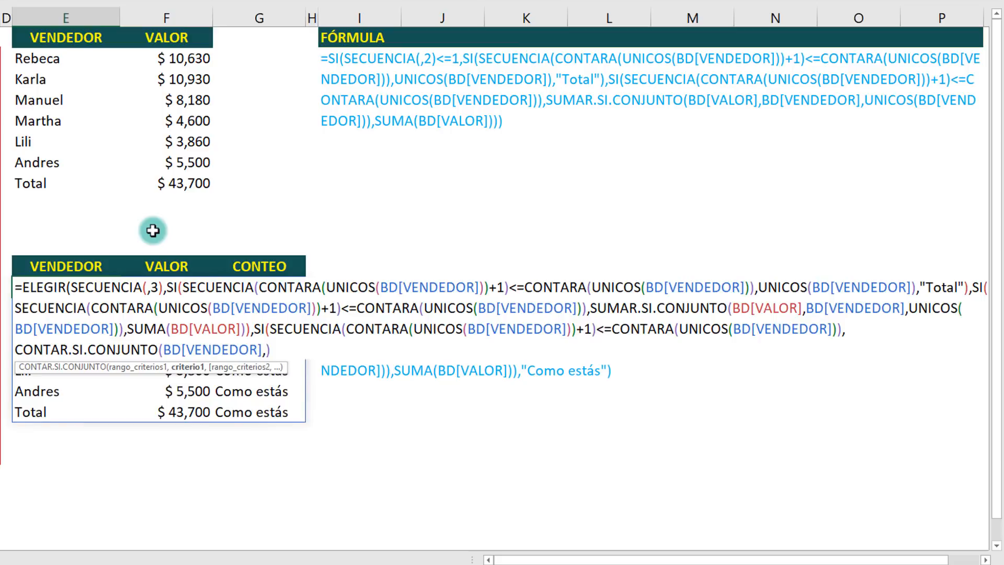
- Set CONTAR.SI.CONJUNTO's first criterion to UNICOS(BD[VENDEDOR]) and close the function
type("uni")
key("Down")
key("Down")
key("Tab")
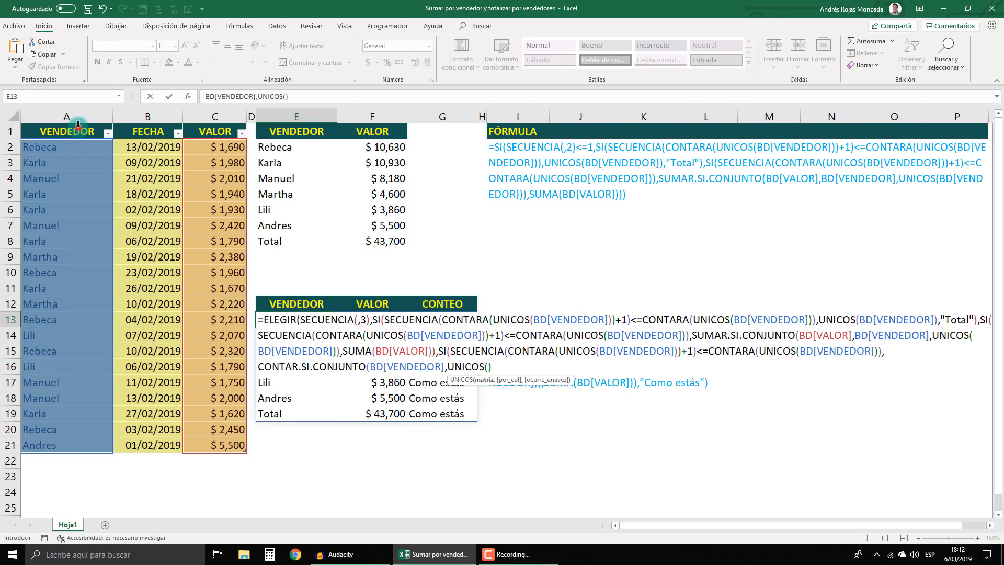
left_click(78, 125)
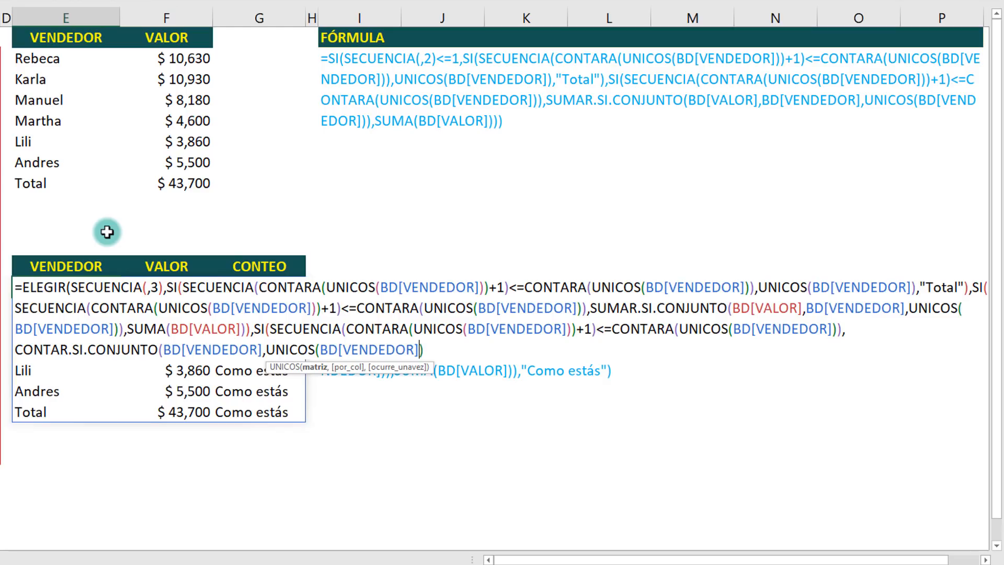
type(")")
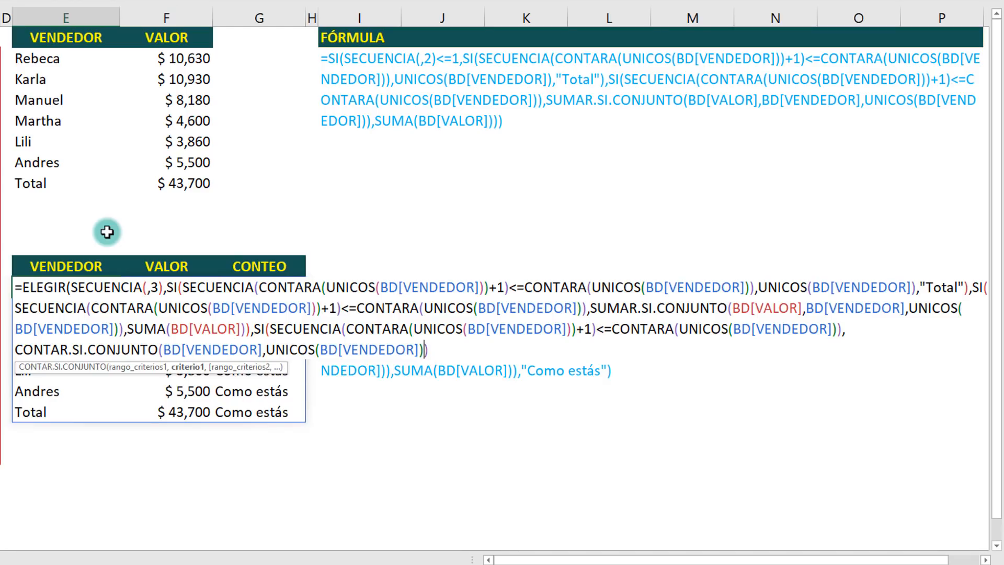
type(")")
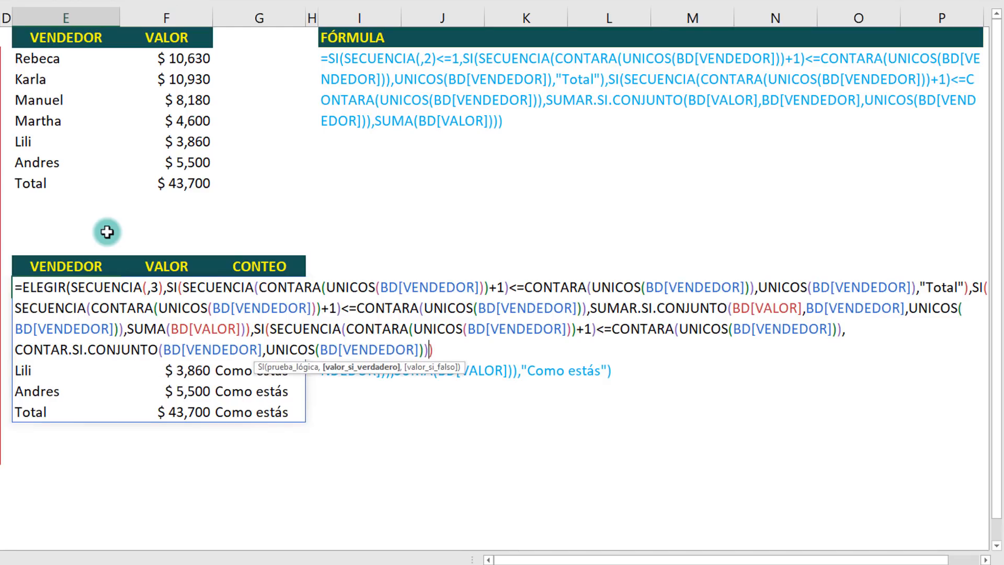
- Set the third SI's value-if-false to CONTARA(BD[VENDEDOR]), close the remaining parentheses, and commit the formula in E13
type(",")
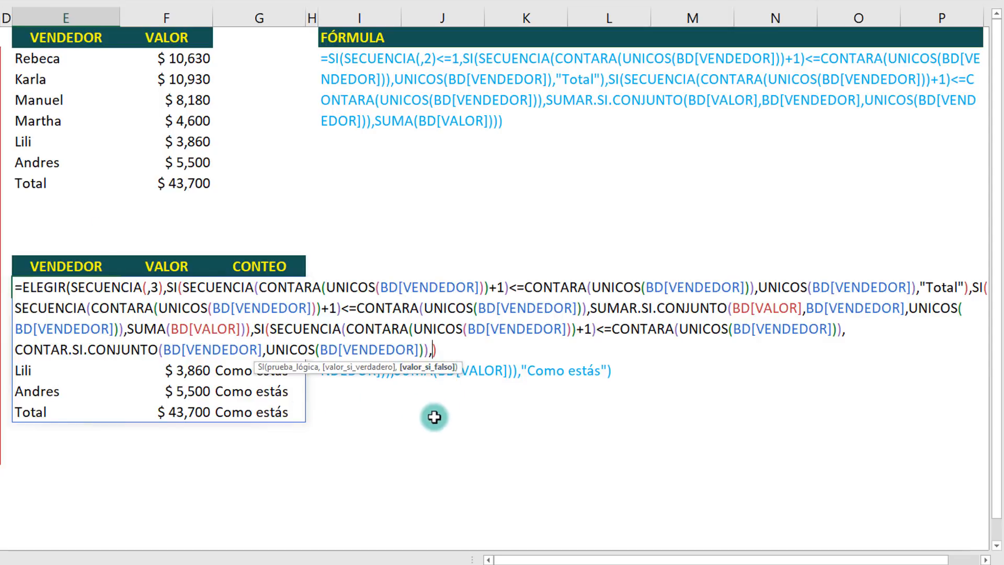
type("con")
key("Down")
key("Down")
key("Down")
key("Down")
key("Down")
key("Down")
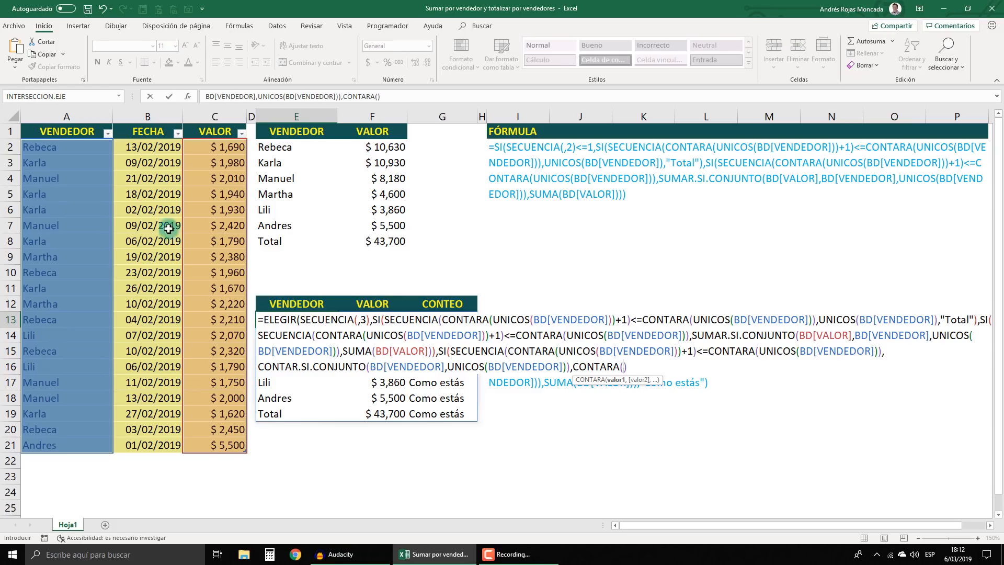
left_click(92, 126)
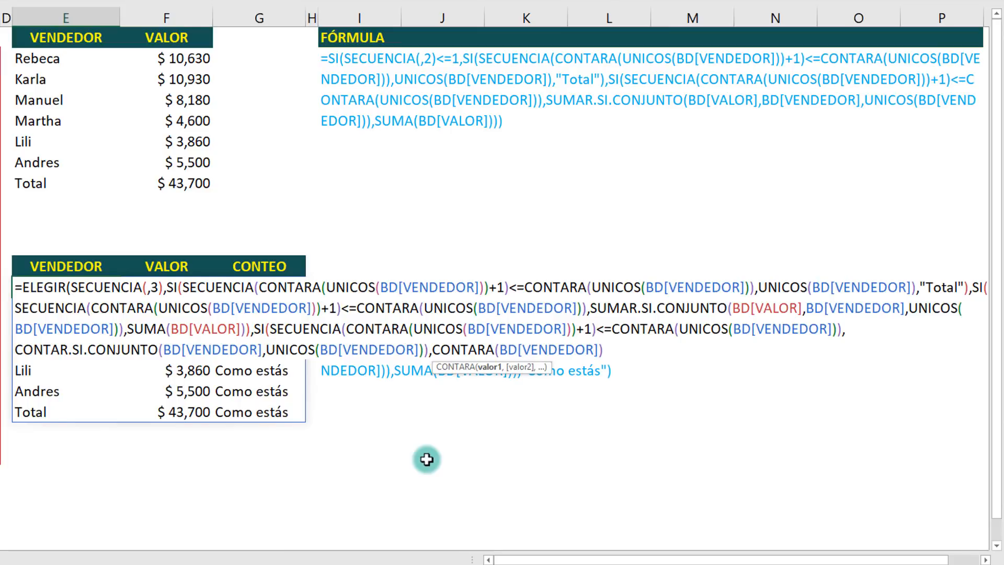
type("))")
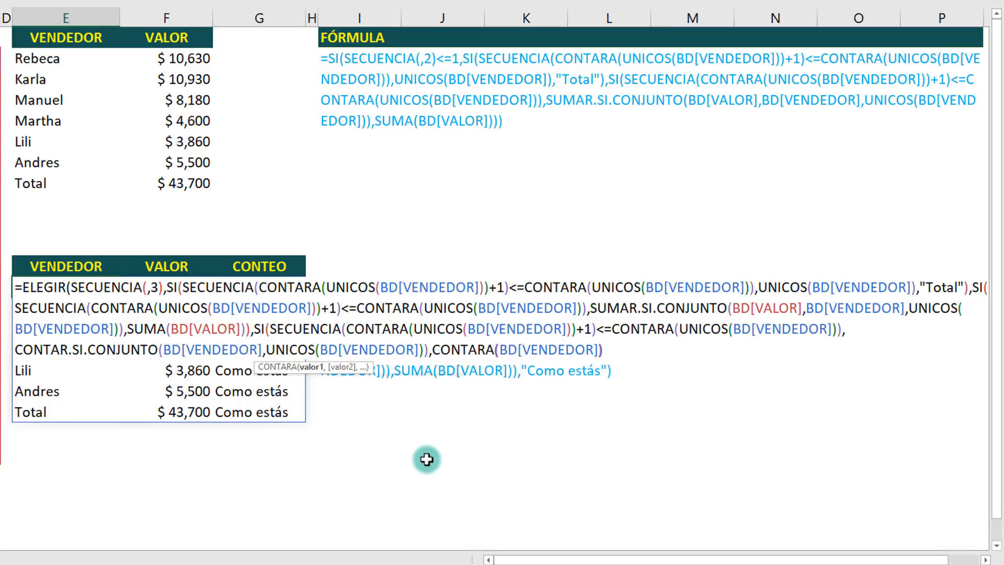
key("ctrl+Return")
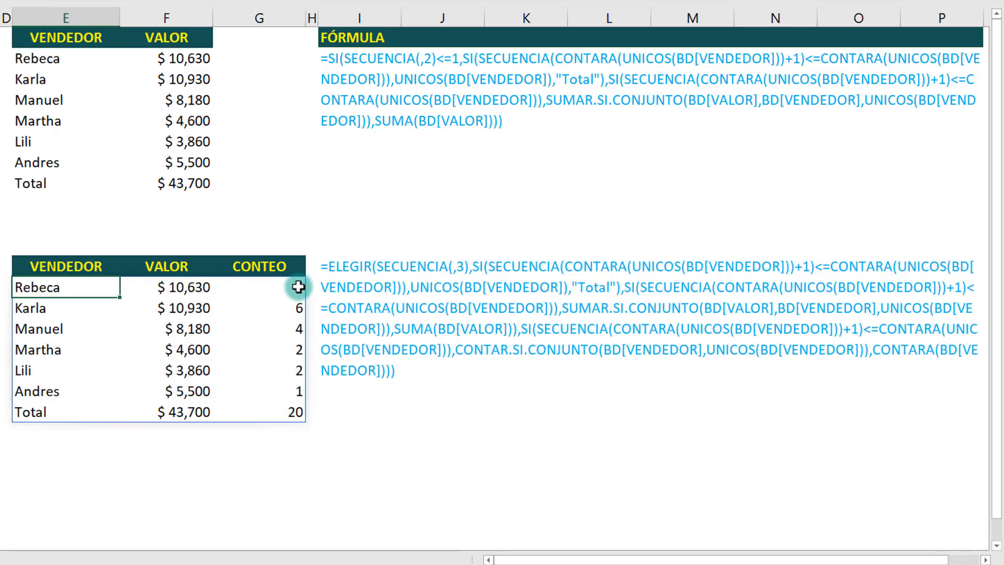
- Check the per-seller counts in the CONTEO column against its Total row in the lower summary
left_click_drag(294, 287, 289, 394)
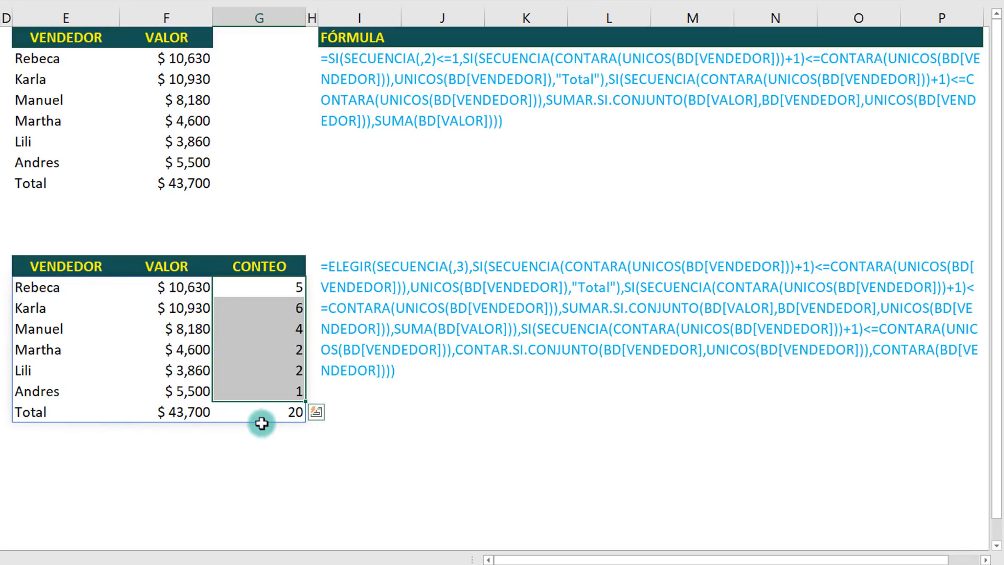
left_click(285, 411)
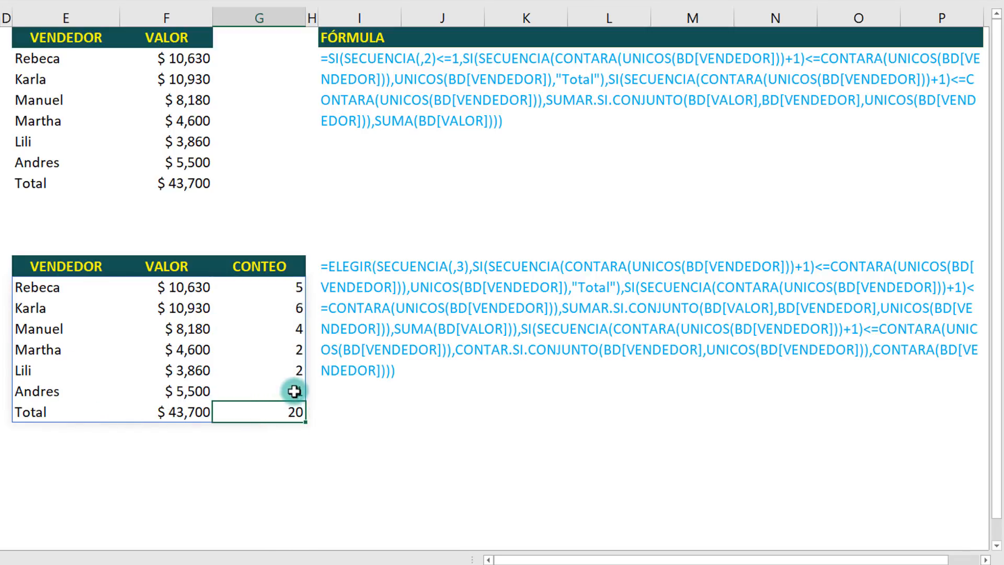
left_click_drag(288, 391, 289, 287)
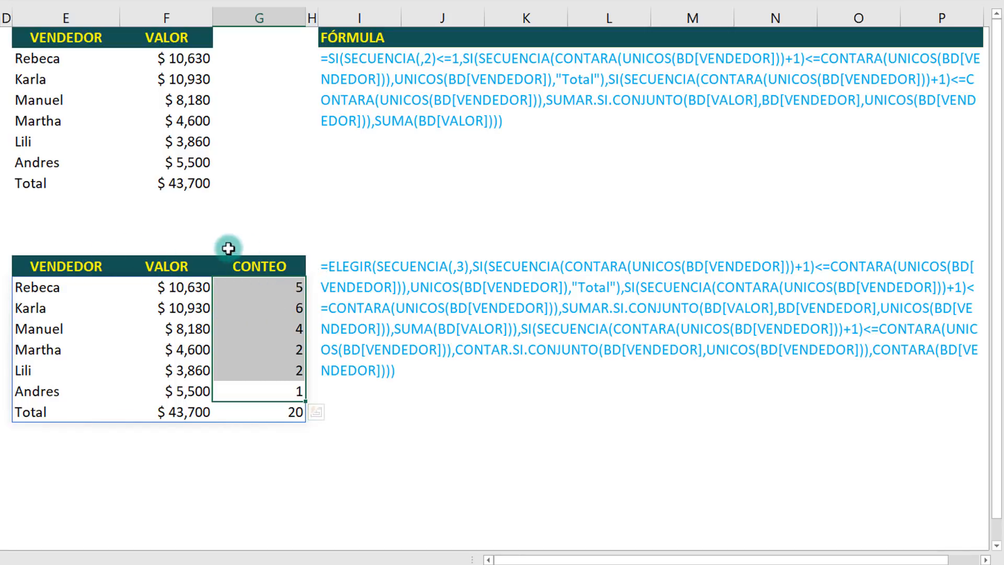
left_click(54, 229)
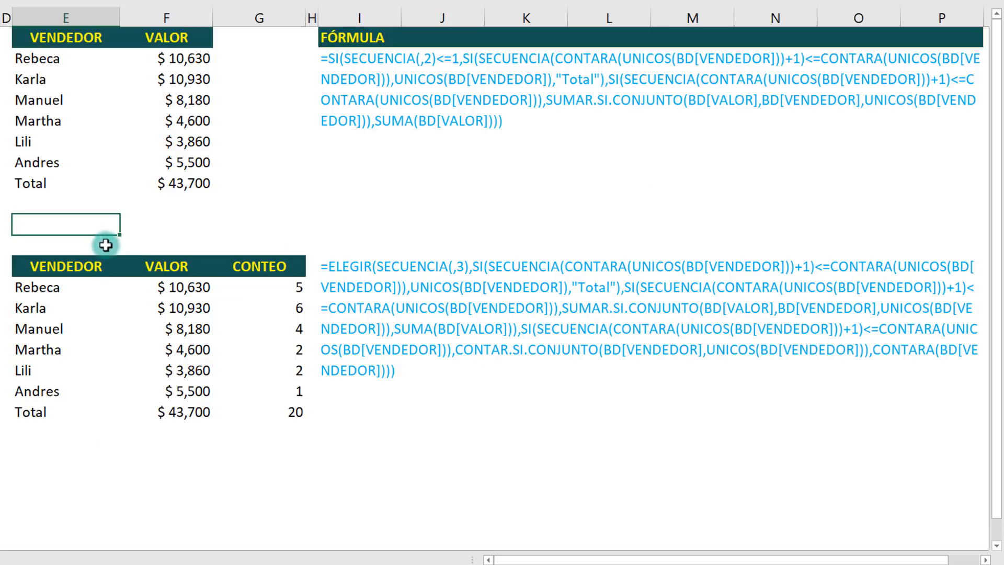
left_click(304, 319)
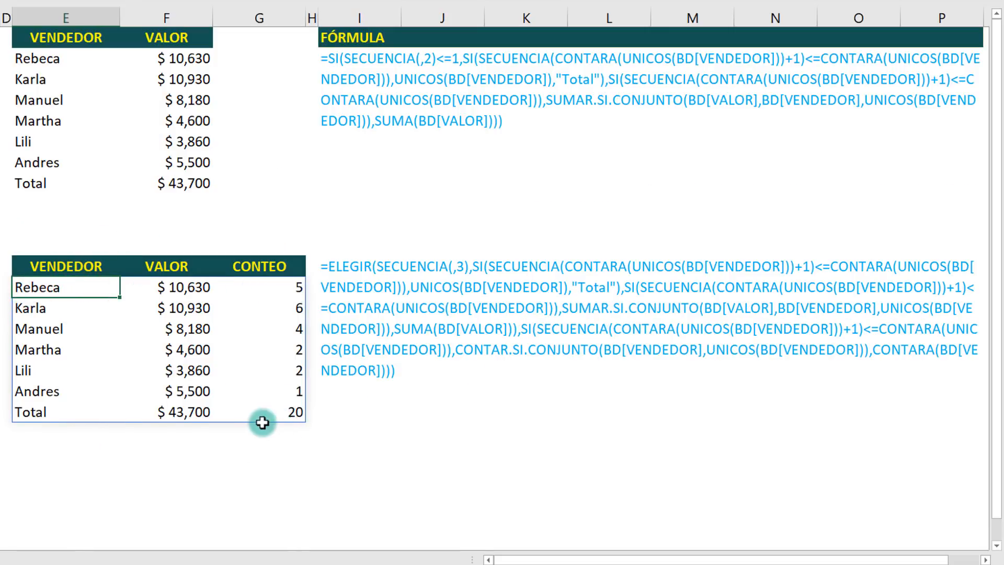
left_click(48, 223)
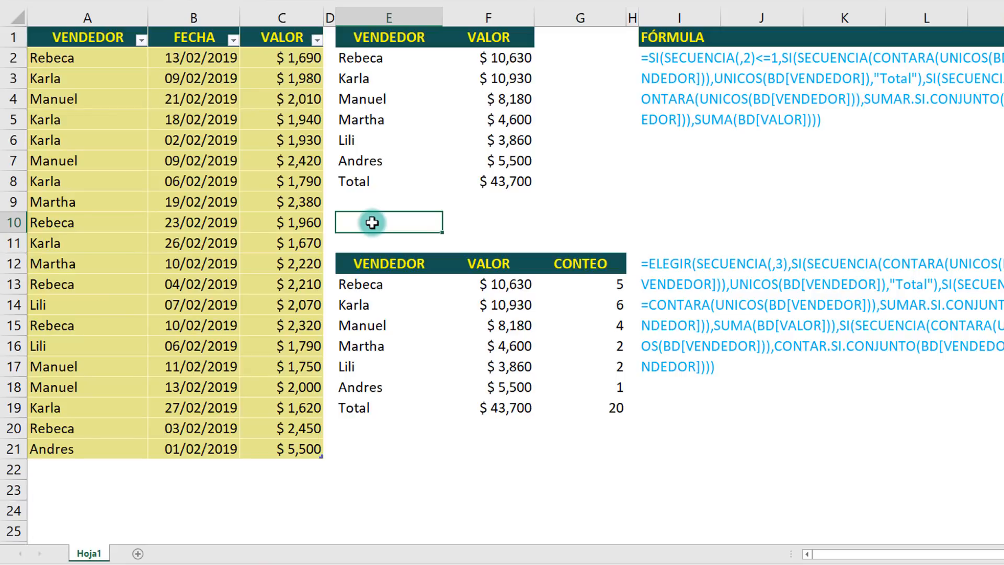
- Add row 22 to table BD for the same seller as row 21, with FECHA 03/02/2019 and VALOR 1500
left_click(67, 467)
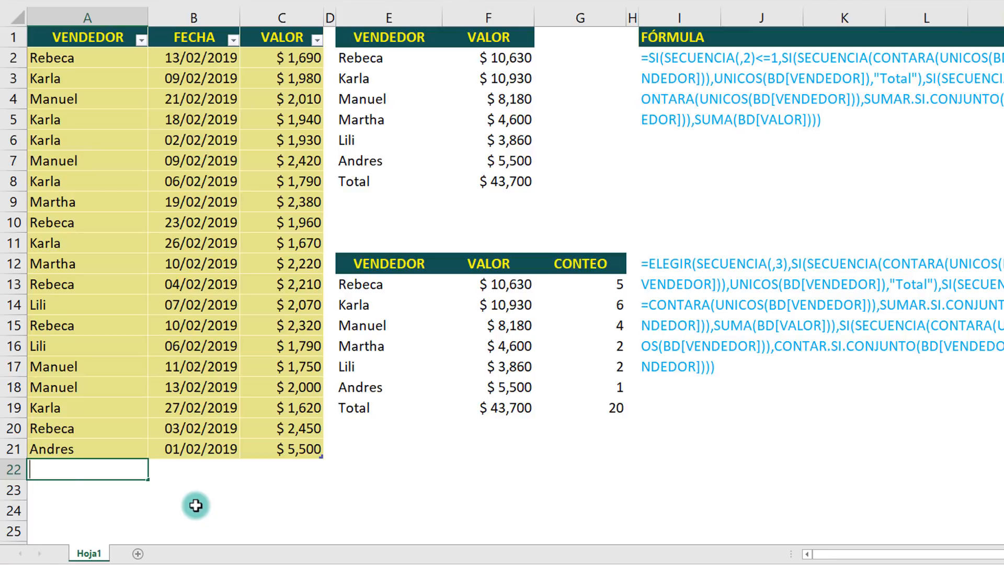
type("Andres")
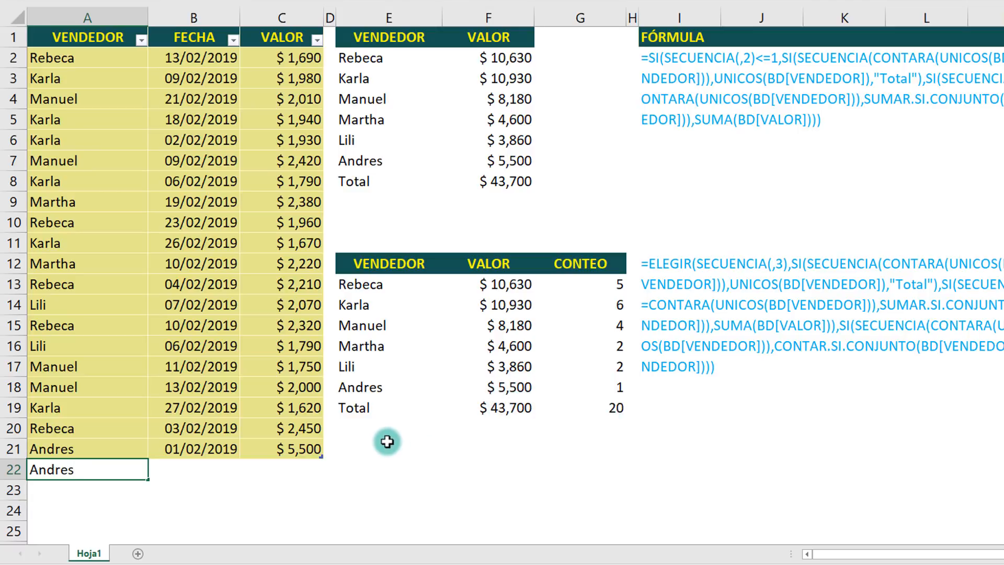
key("Tab")
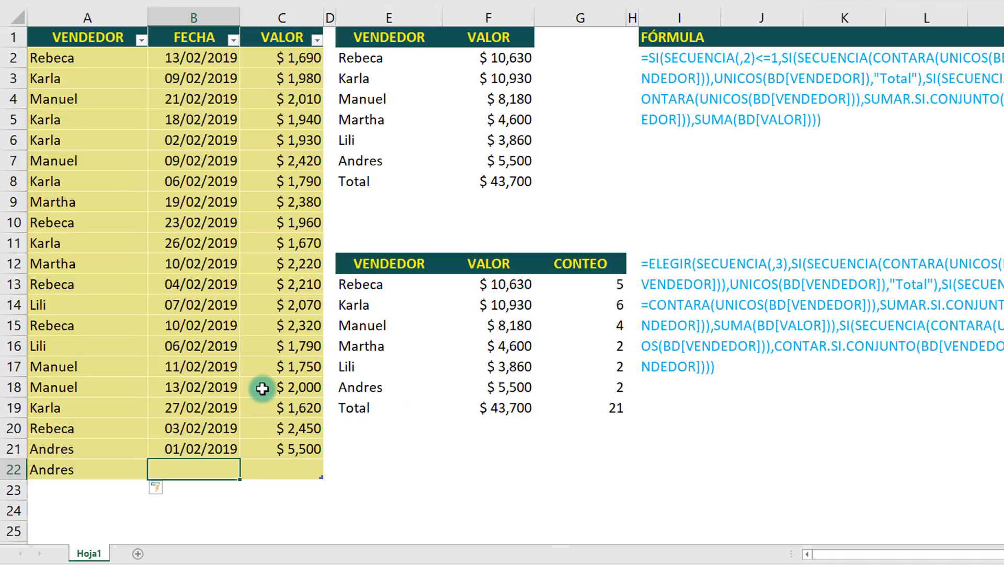
type("03/")
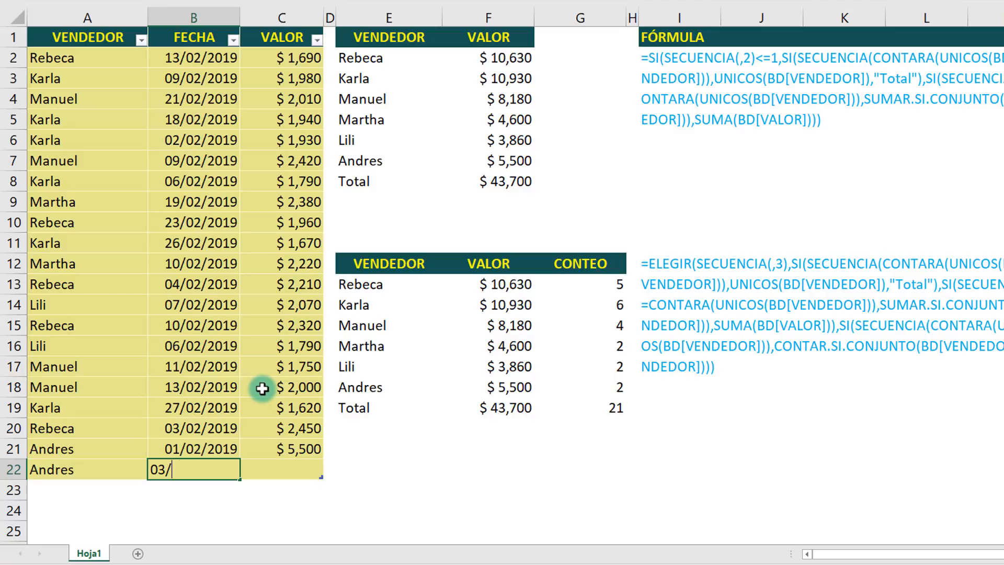
type("02/2019")
key("Tab")
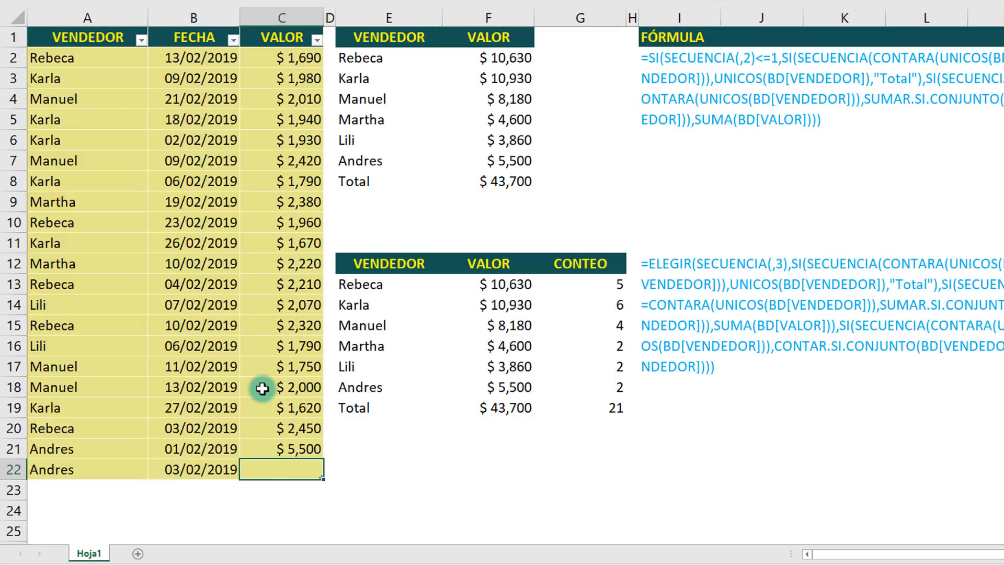
type("1500")
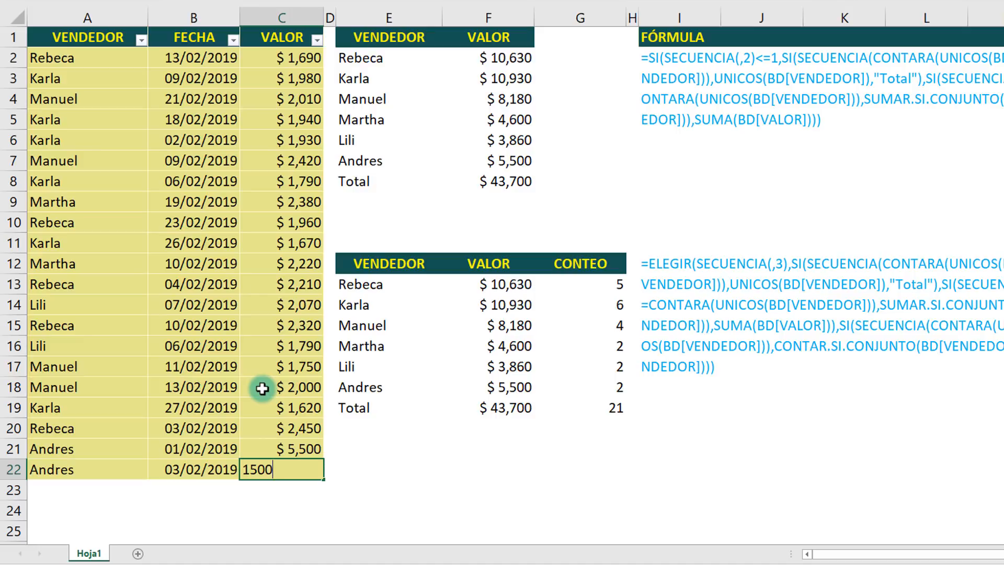
key("ctrl+Return")
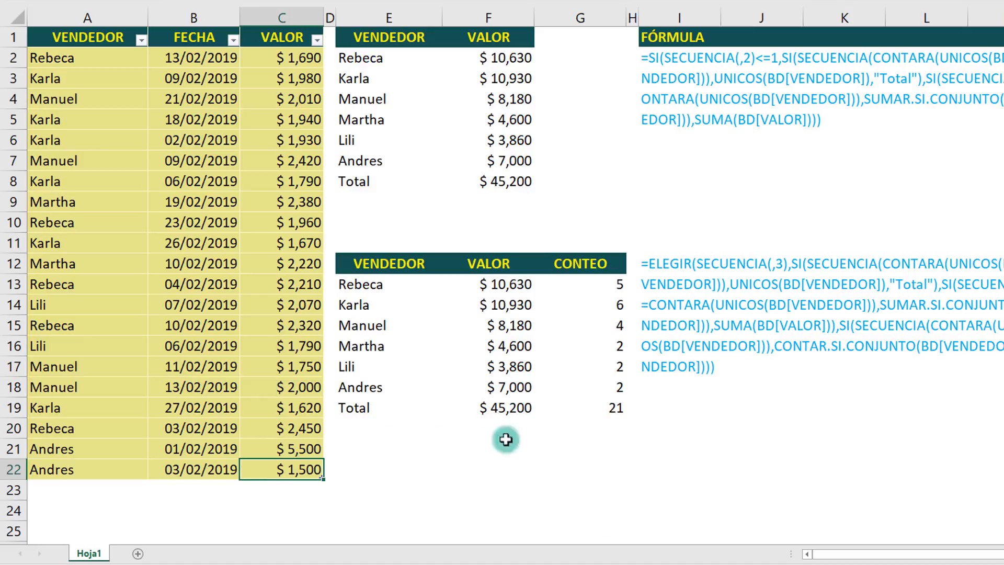
- Add row 23 to table BD with a new seller's first name, FECHA 03/02/2019 and VALOR 2500
left_click(121, 484)
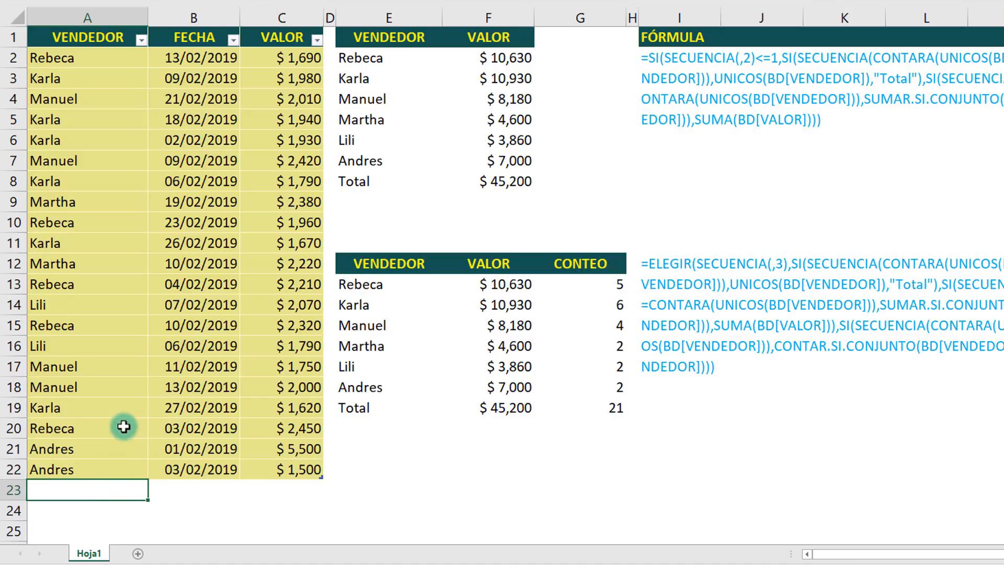
type("Sergio")
key("Tab")
type("3/")
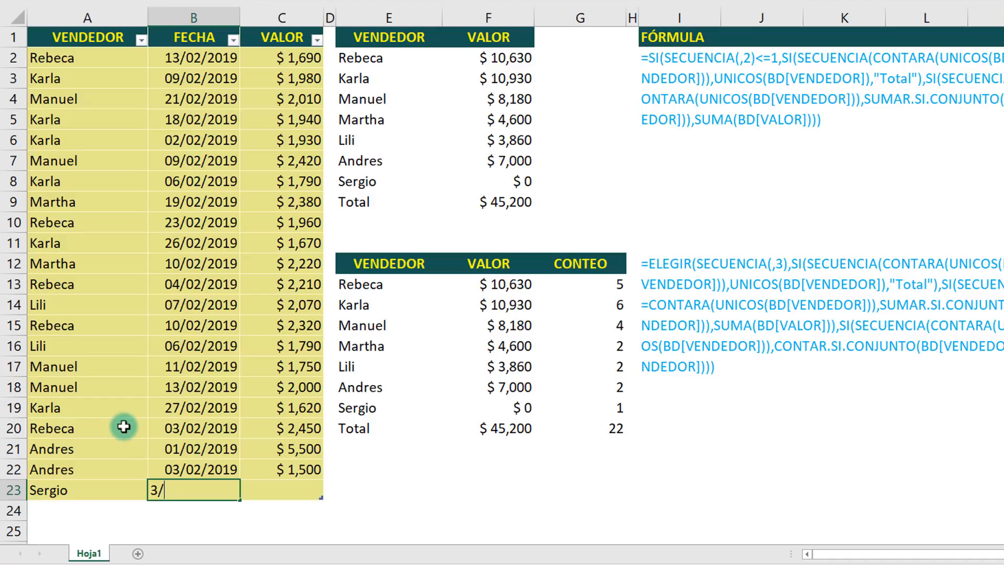
type("02/2019")
key("Tab")
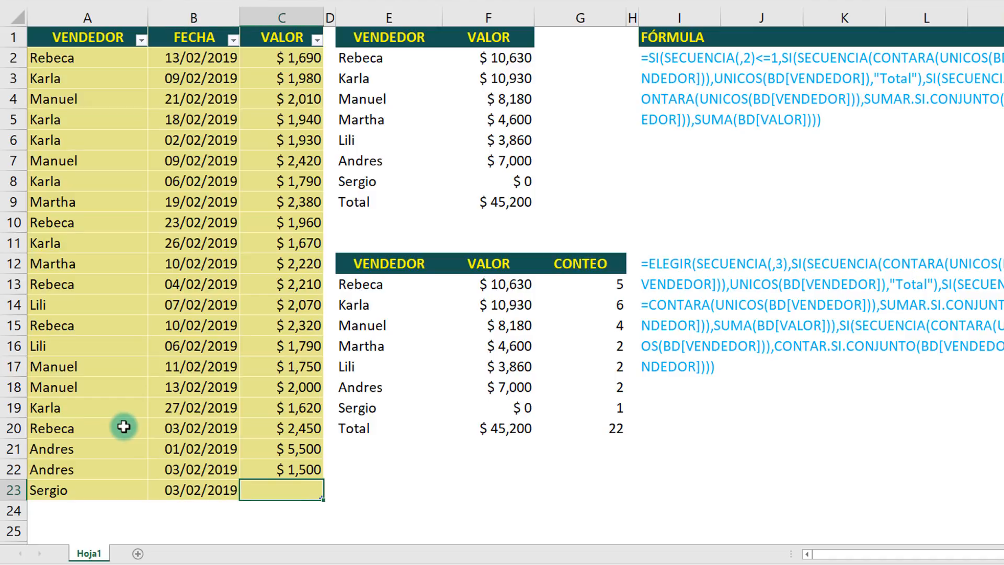
type("2500")
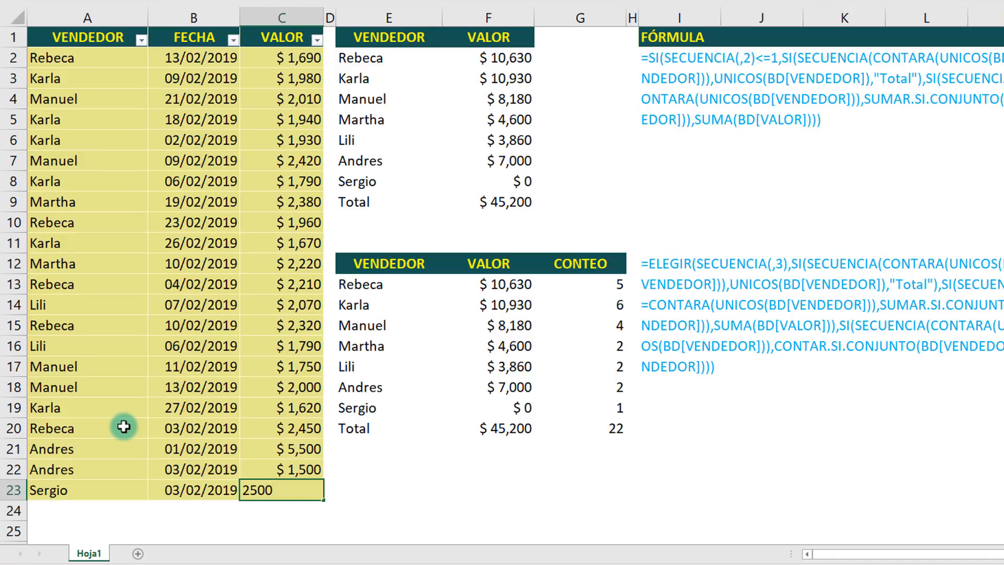
key("ctrl+Return")
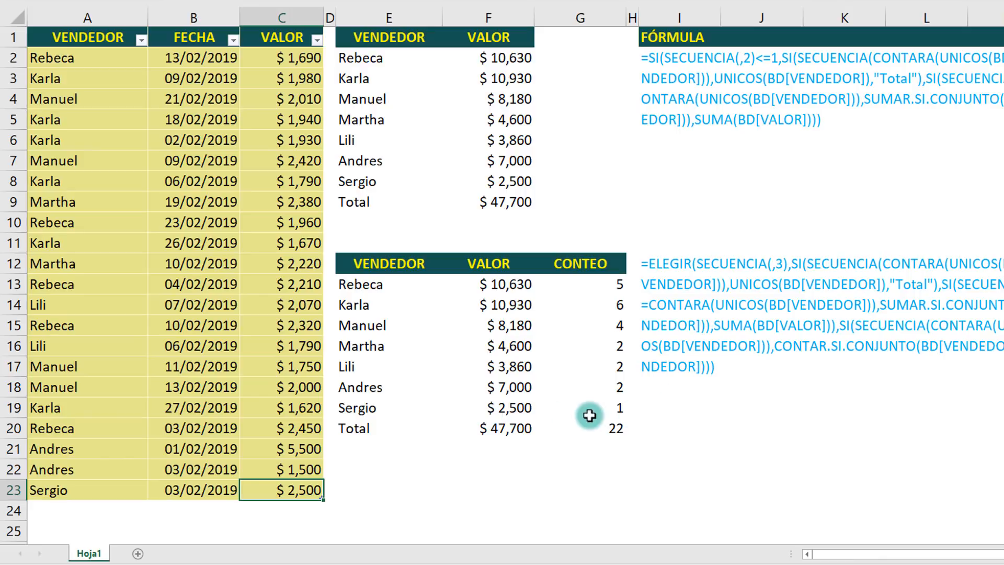
- Add row 24 to table BD for the same seller as row 23, with FECHA 04/02/2019 and VALOR 1500
left_click(92, 511)
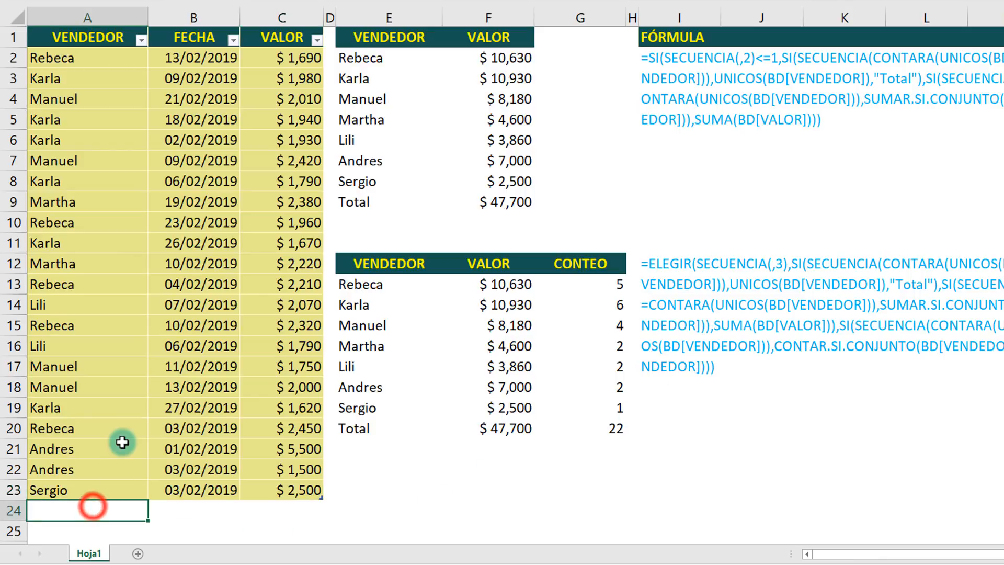
type("Sergioergio")
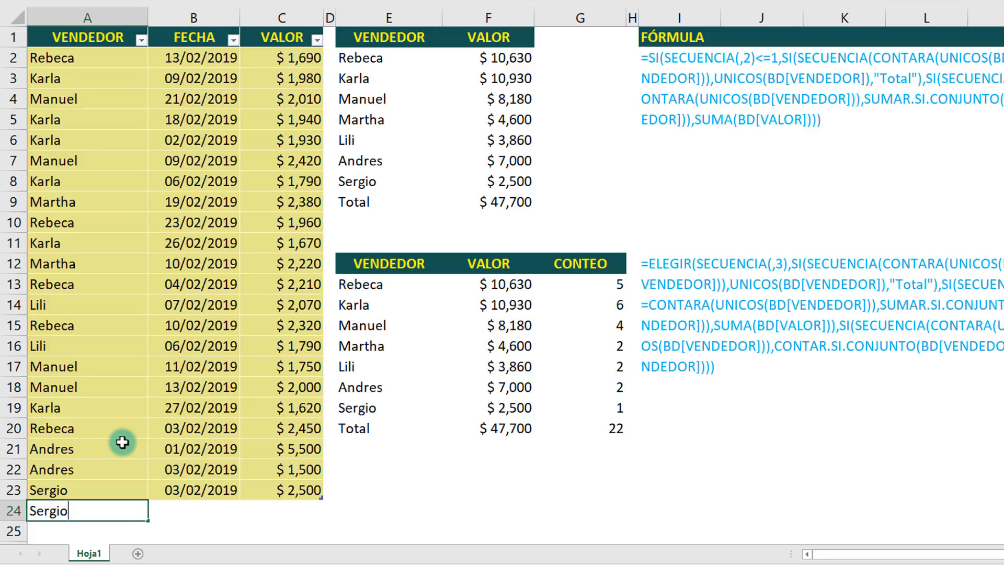
key("Tab")
type("4/")
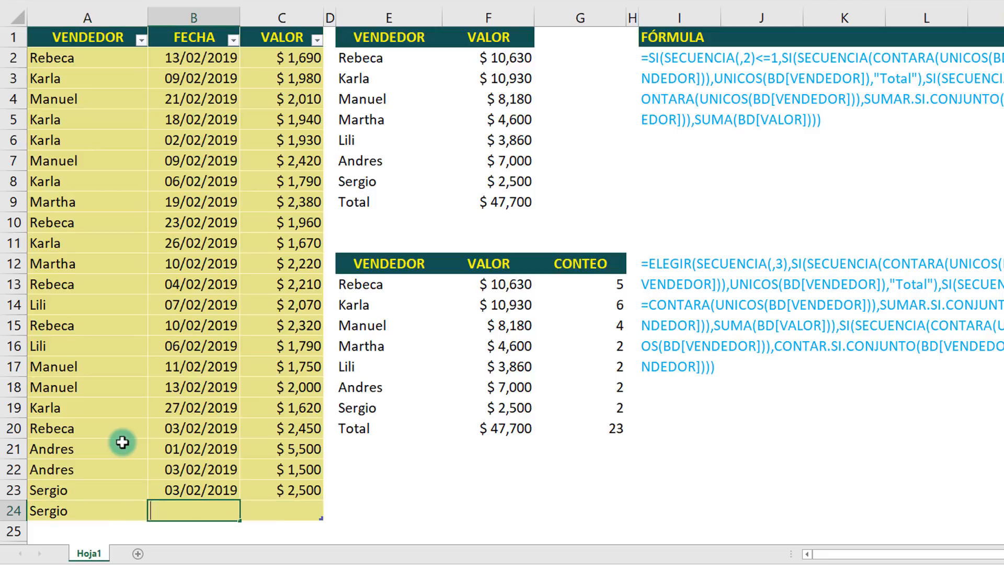
type("3")
key("BackSpace")
type("2/19")
key("Tab")
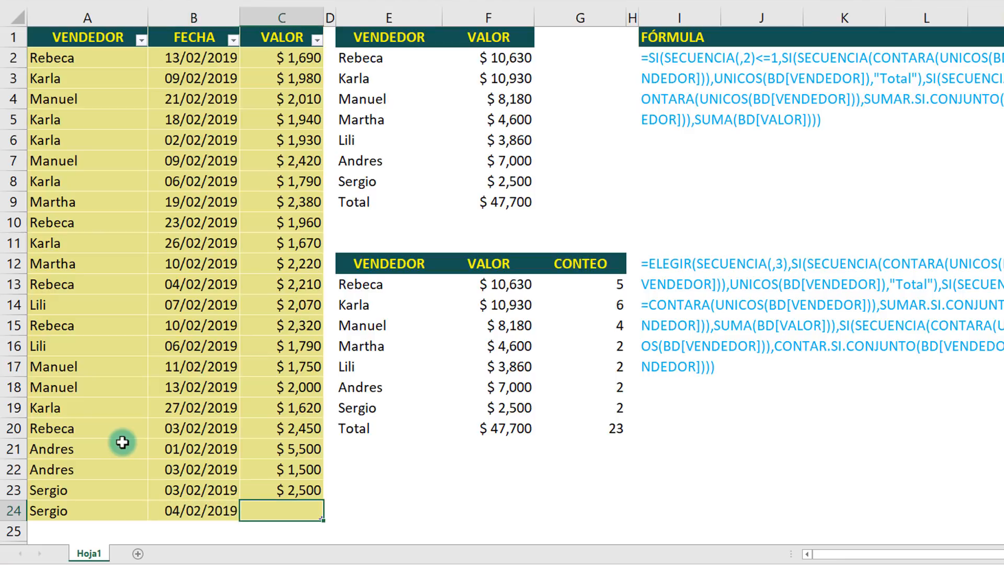
type("1500")
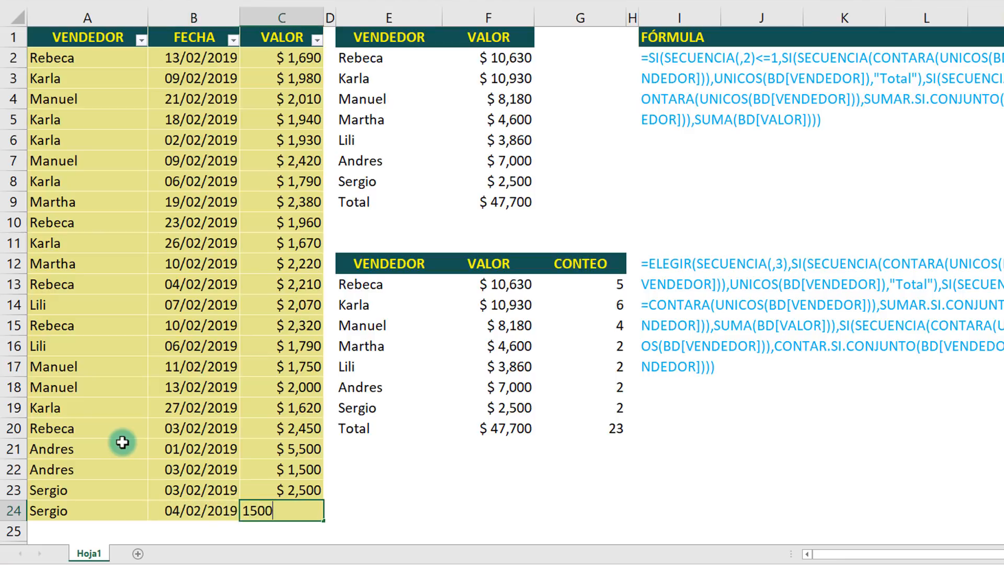
key("ctrl+Return")
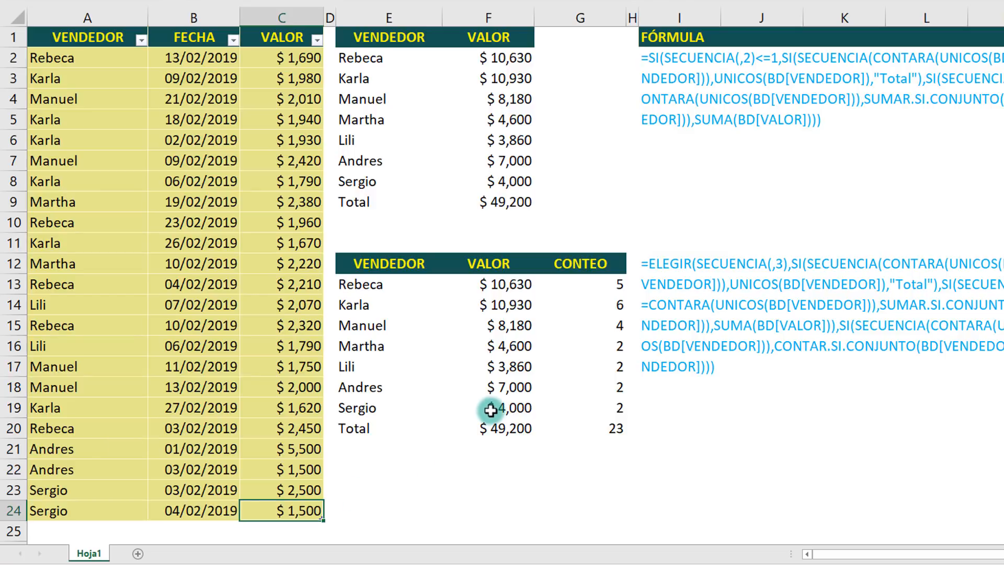
- Examine the newest seller's row, the Total row, and the VALOR and CONTEO columns of the lower summary
left_click(460, 410)
left_click(601, 408)
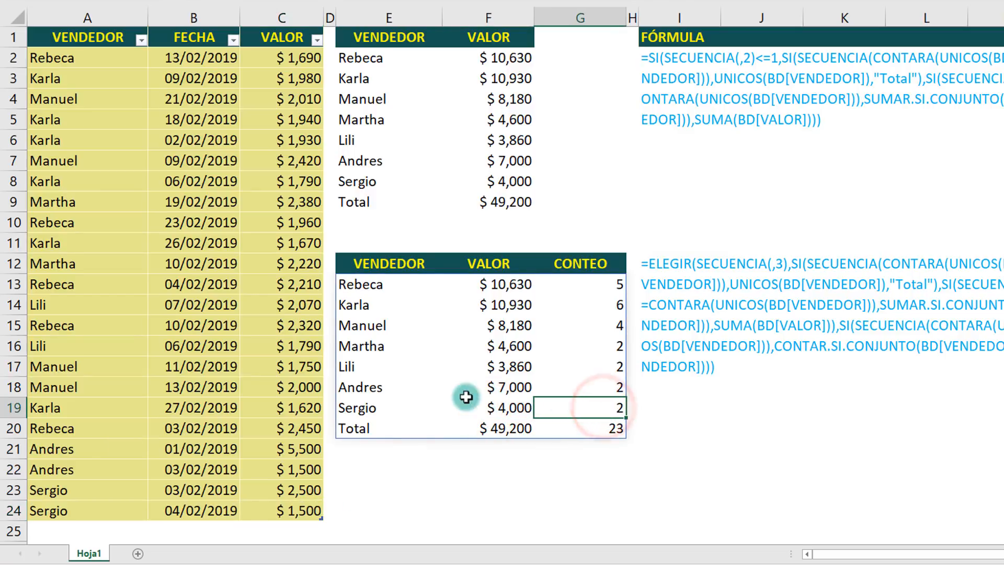
left_click_drag(381, 426, 576, 430)
left_click(514, 427)
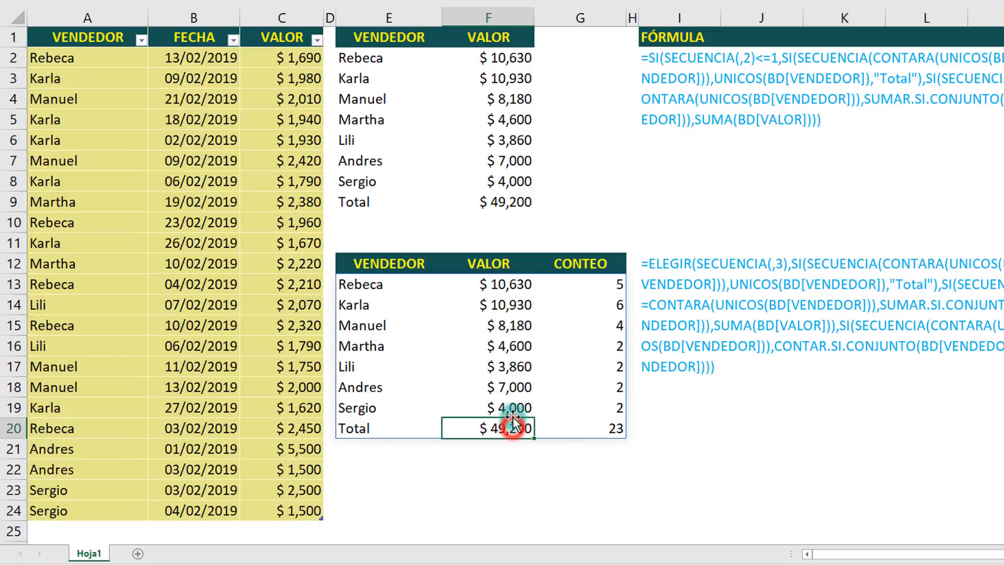
left_click_drag(511, 410, 511, 277)
left_click(509, 284)
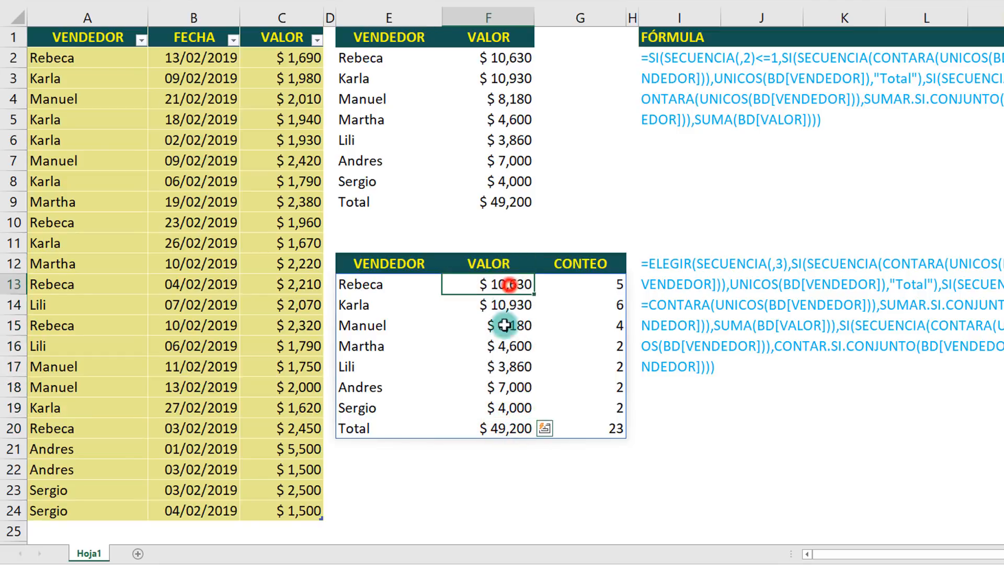
left_click_drag(505, 325, 516, 281)
left_click(494, 432)
left_click(615, 429)
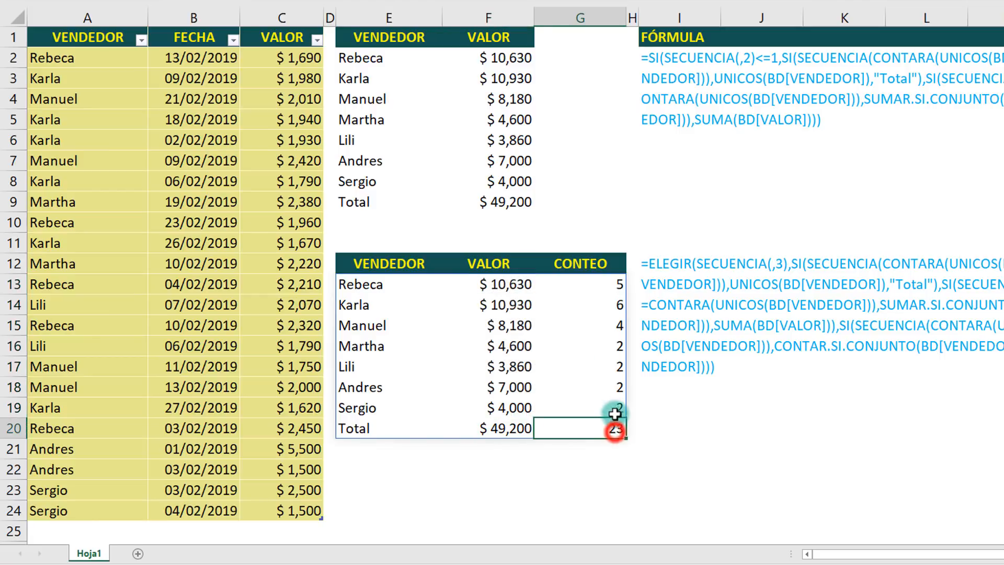
left_click_drag(615, 411, 602, 280)
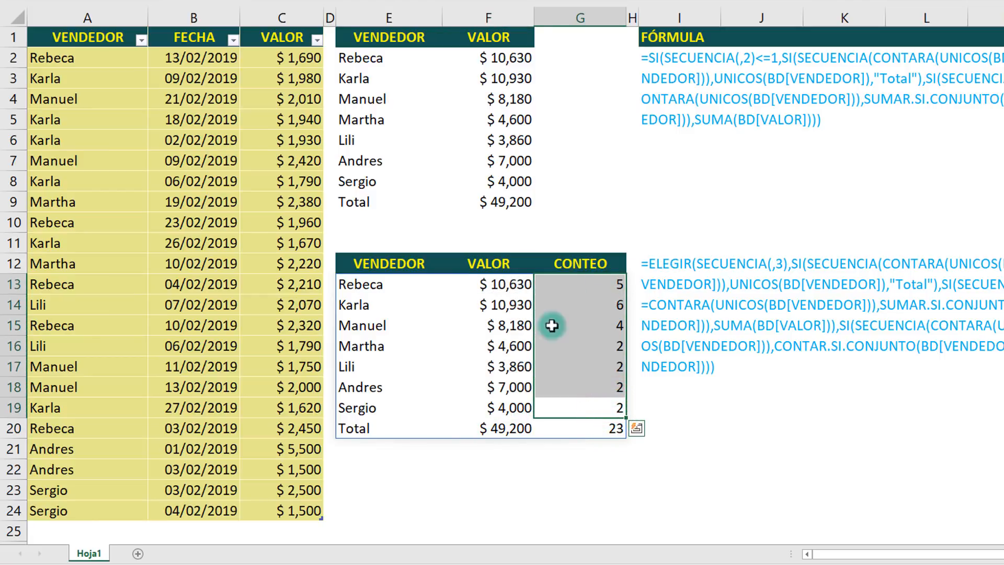
left_click(366, 235)
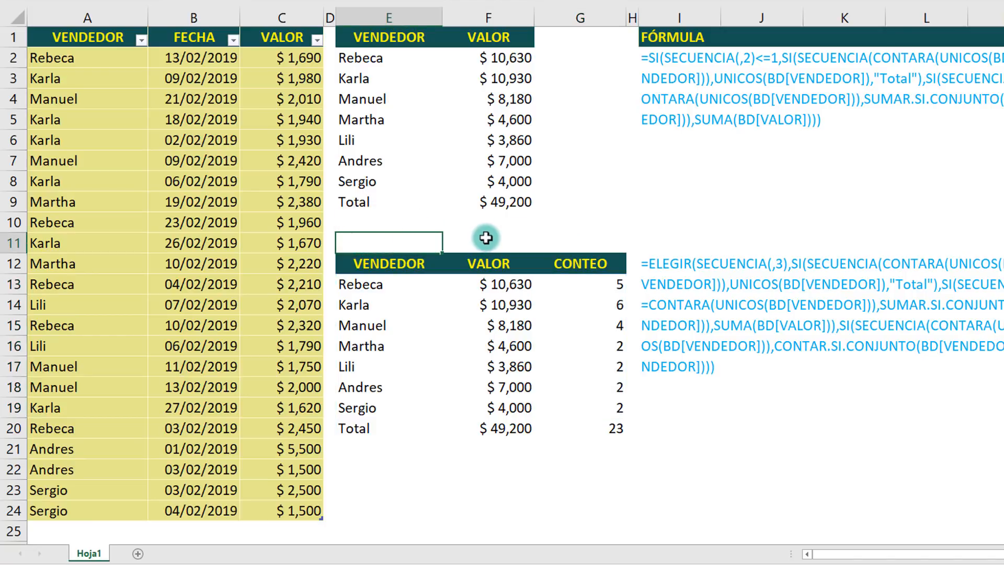